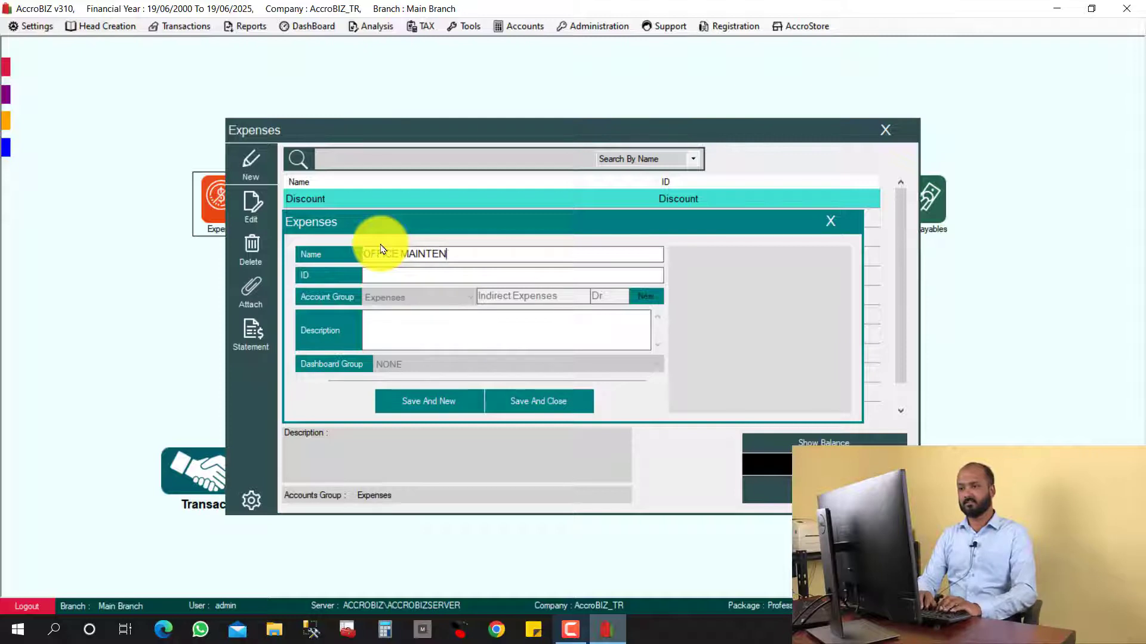
Complete the new expense's name as OFFICE MAINTENANCE, generate its ID, and save the record.
key(Return)
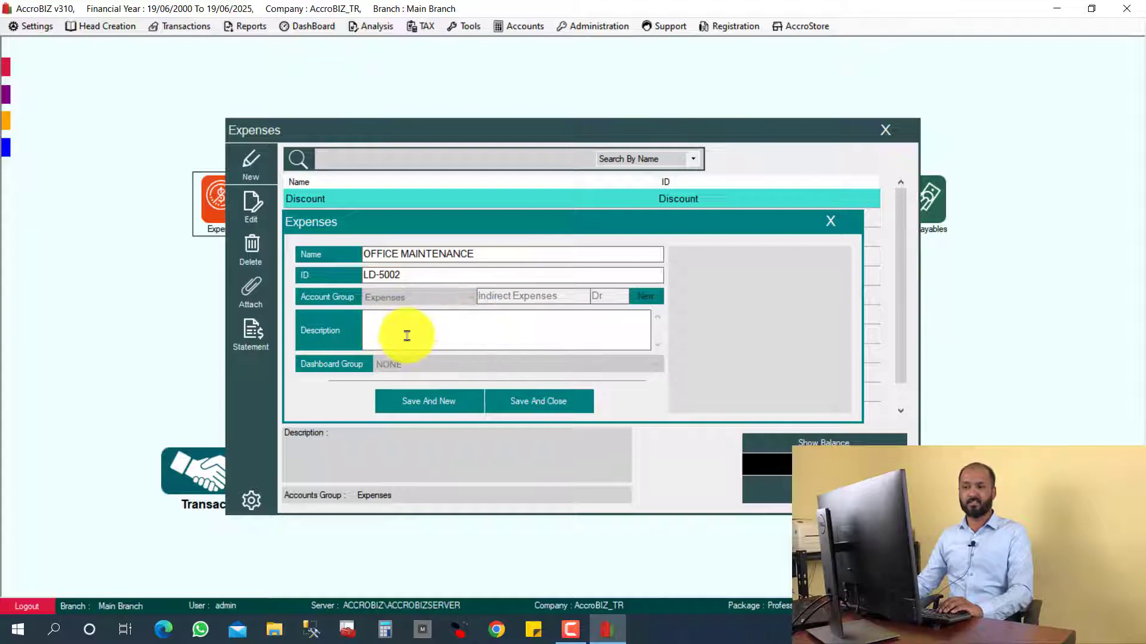
click(535, 410)
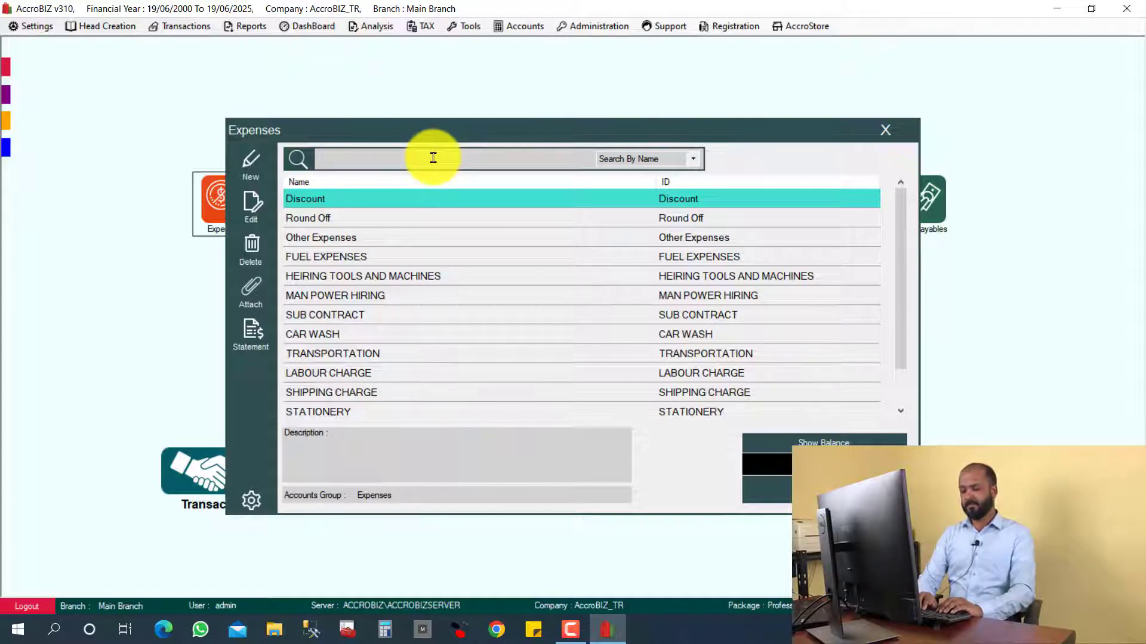
Search the expenses by name for OFF and select the OFFICE MAINTENANCE entry.
text(OFF)
key(Down)
key(Down)
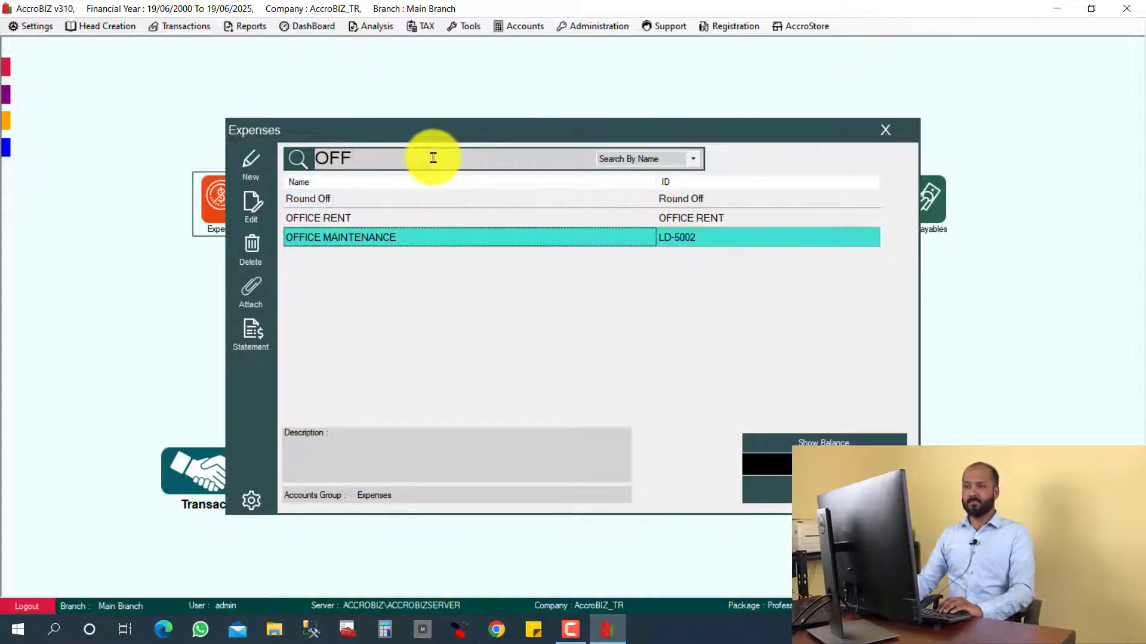
key(Up)
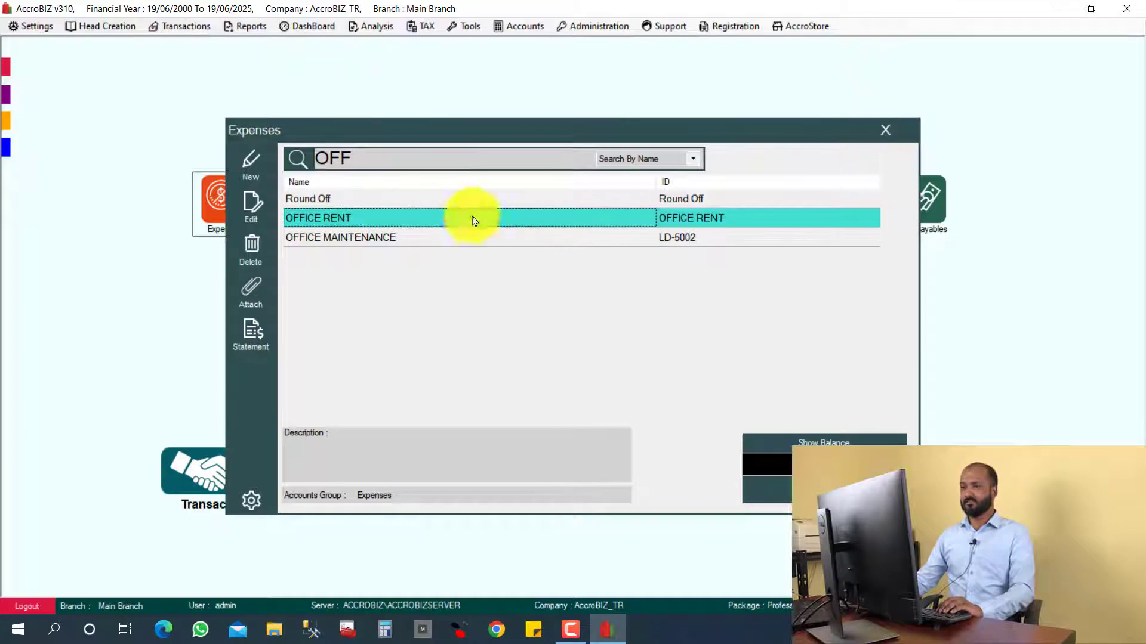
click(404, 242)
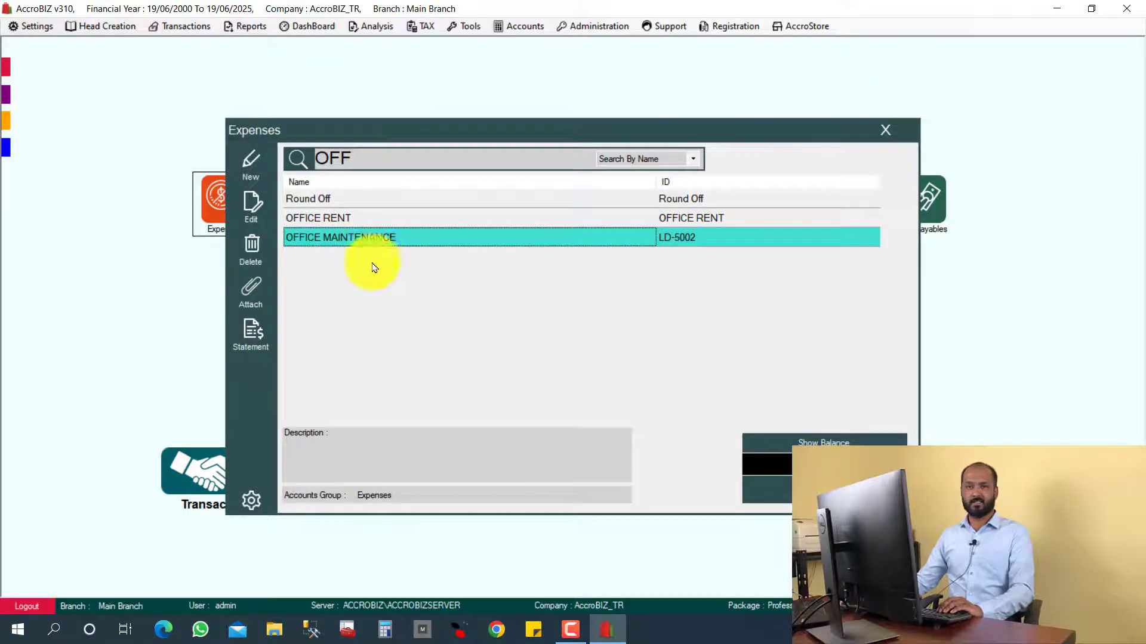
Close the expenses list and view the Employees and Incomes lists, closing each one.
click(885, 129)
click(303, 201)
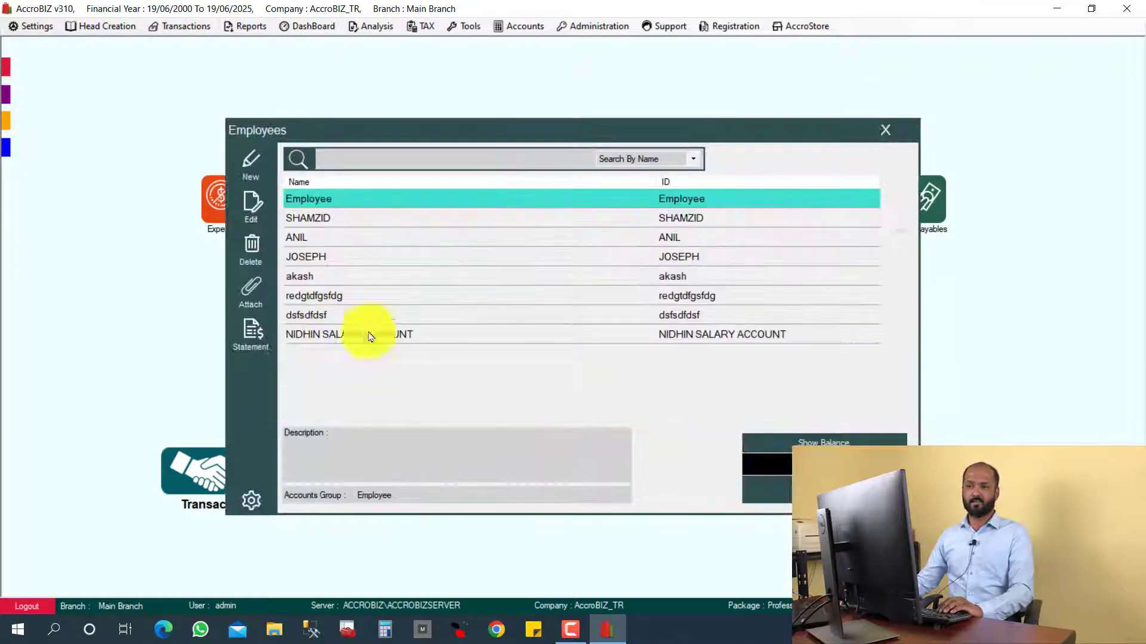
click(884, 128)
click(400, 199)
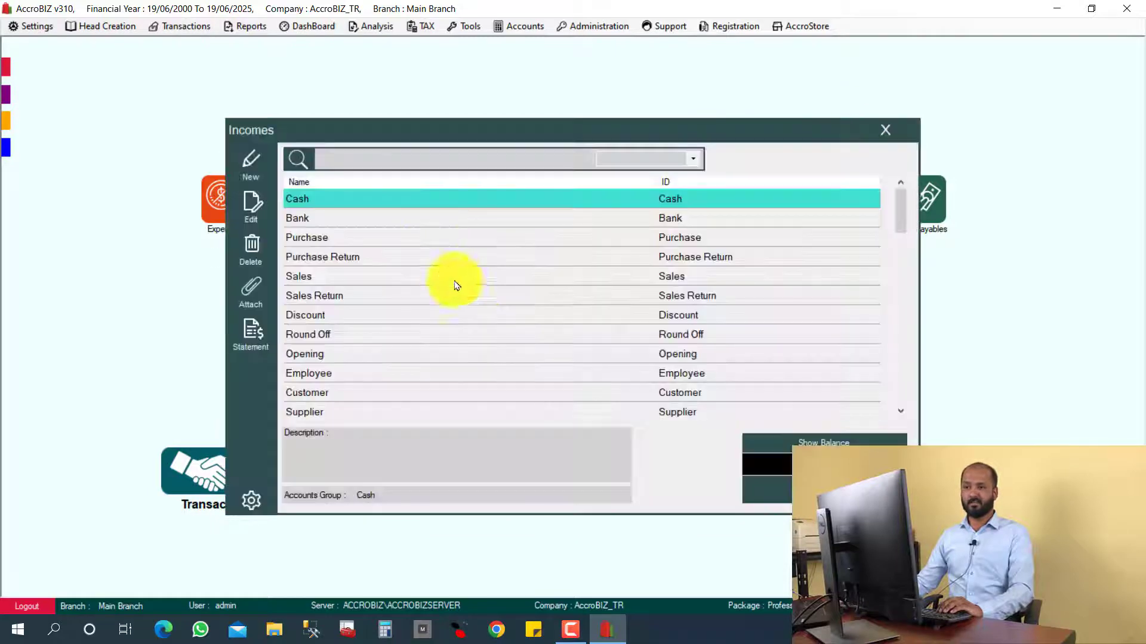
click(889, 129)
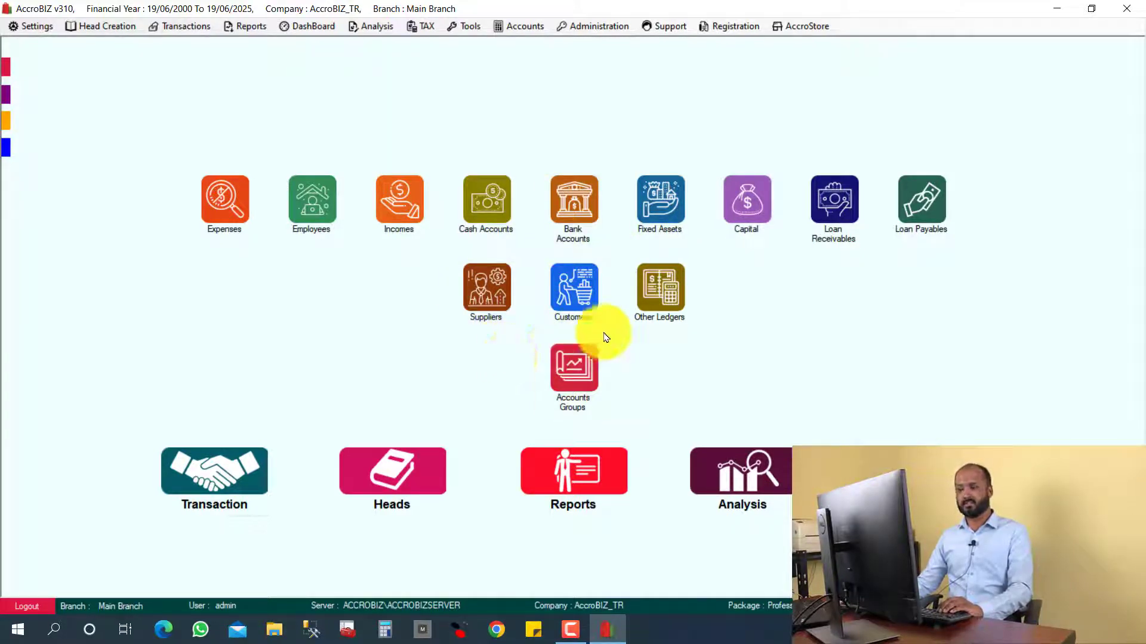
Start a new ledger under Other Ledgers and name it TOYOTA YARIS 2022.
click(668, 289)
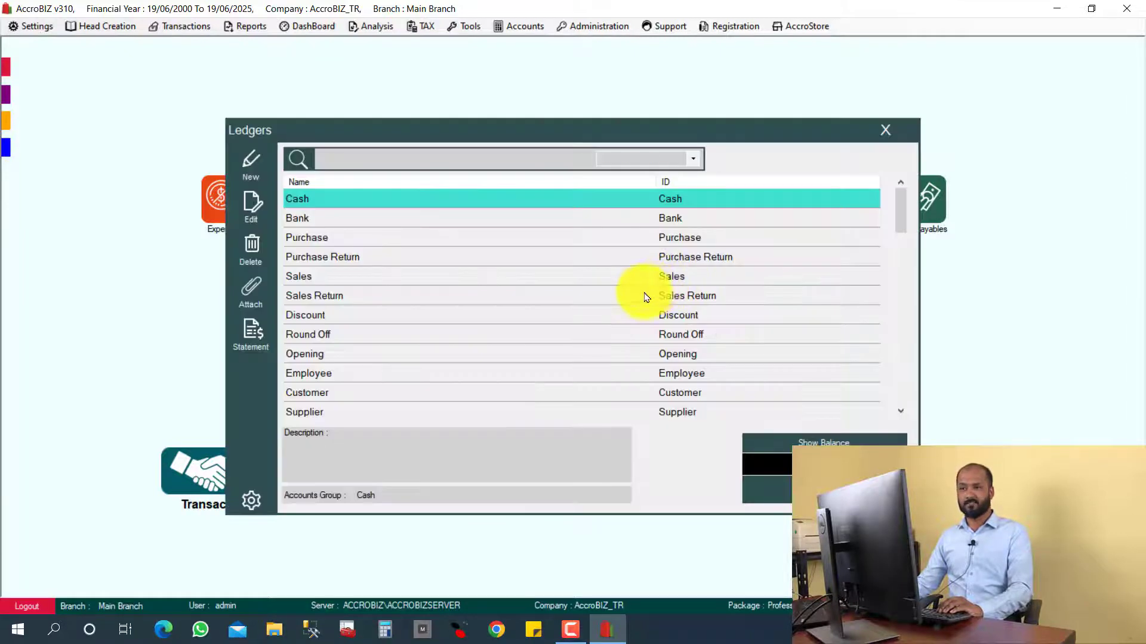
scroll(901, 240, down, 1)
drag(902, 240, 248, 192)
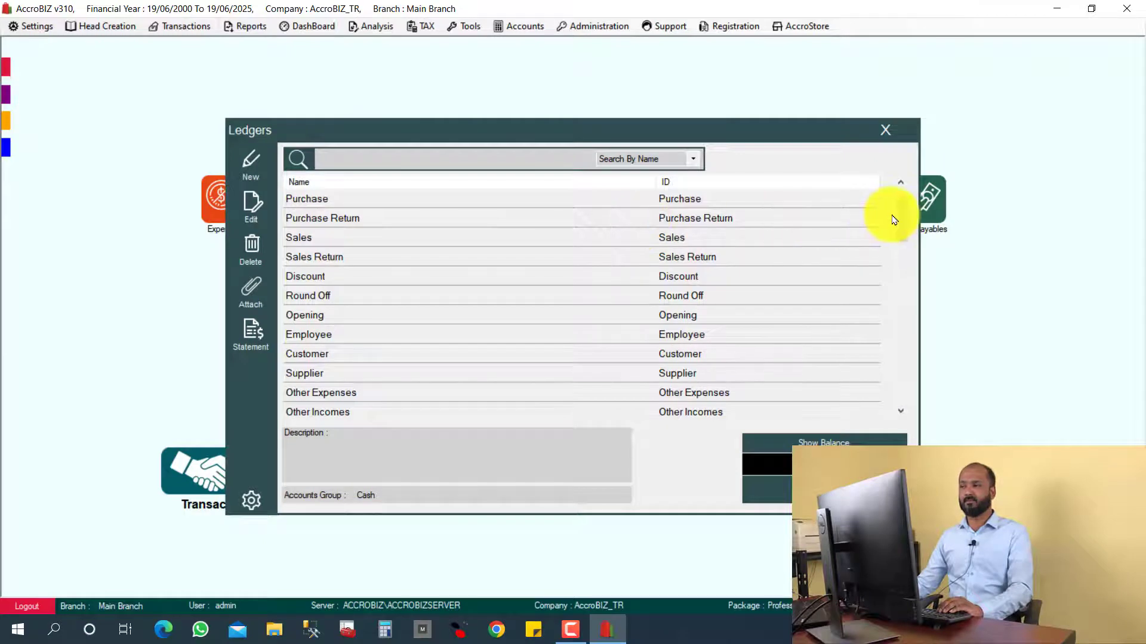
click(263, 161)
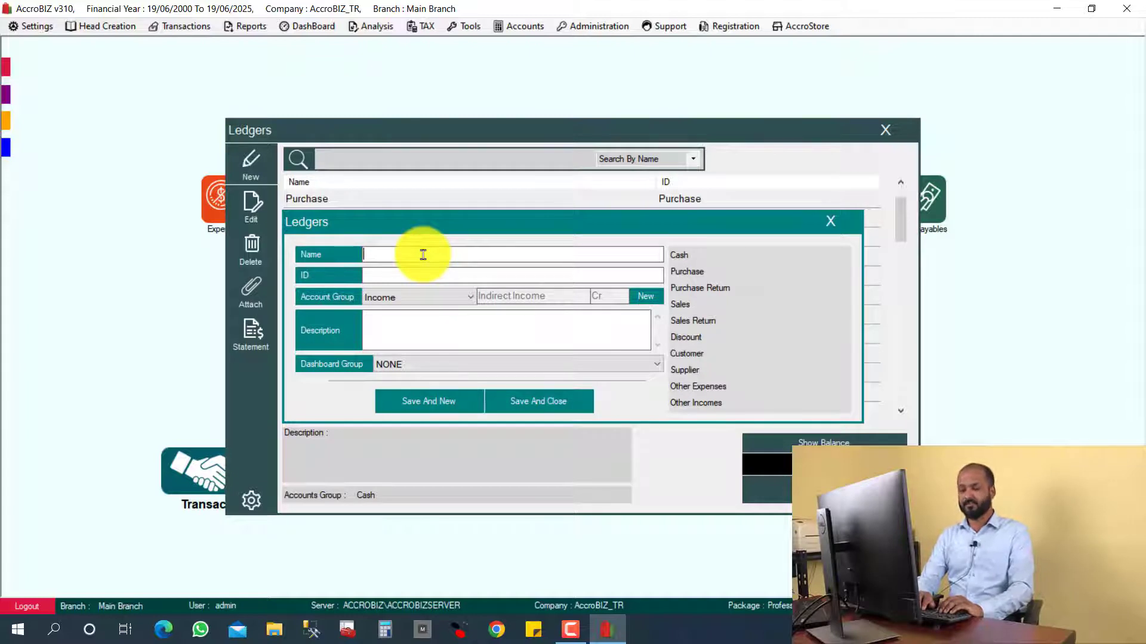
text(TOYOTA YARIS 2022)
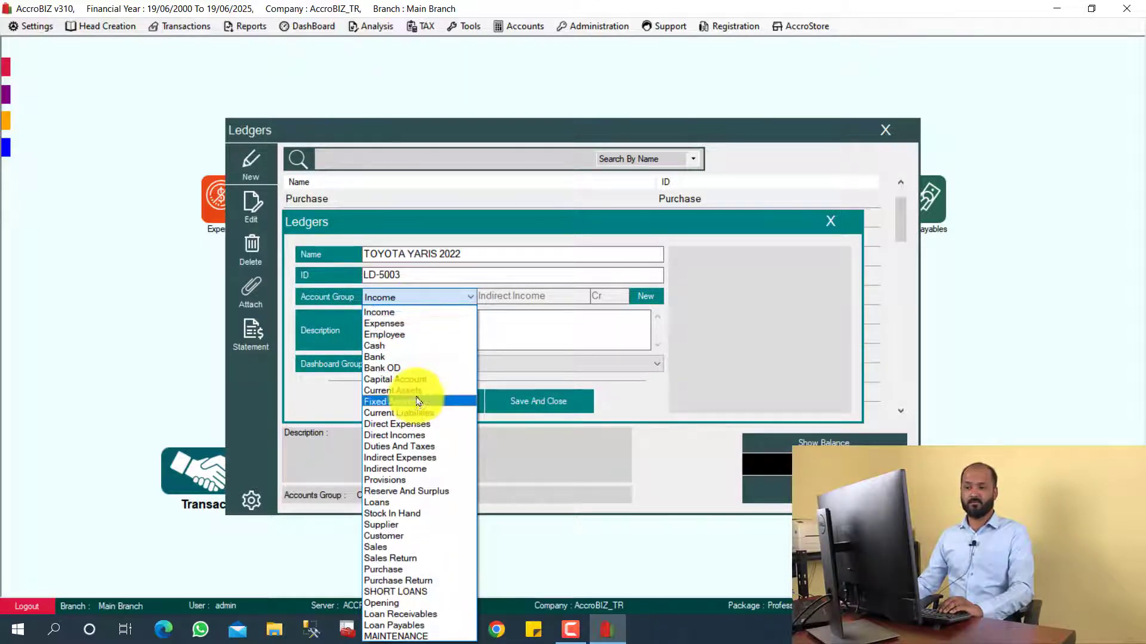
Set the TOYOTA YARIS 2022 ledger's account group to Fixed Assets.
click(418, 403)
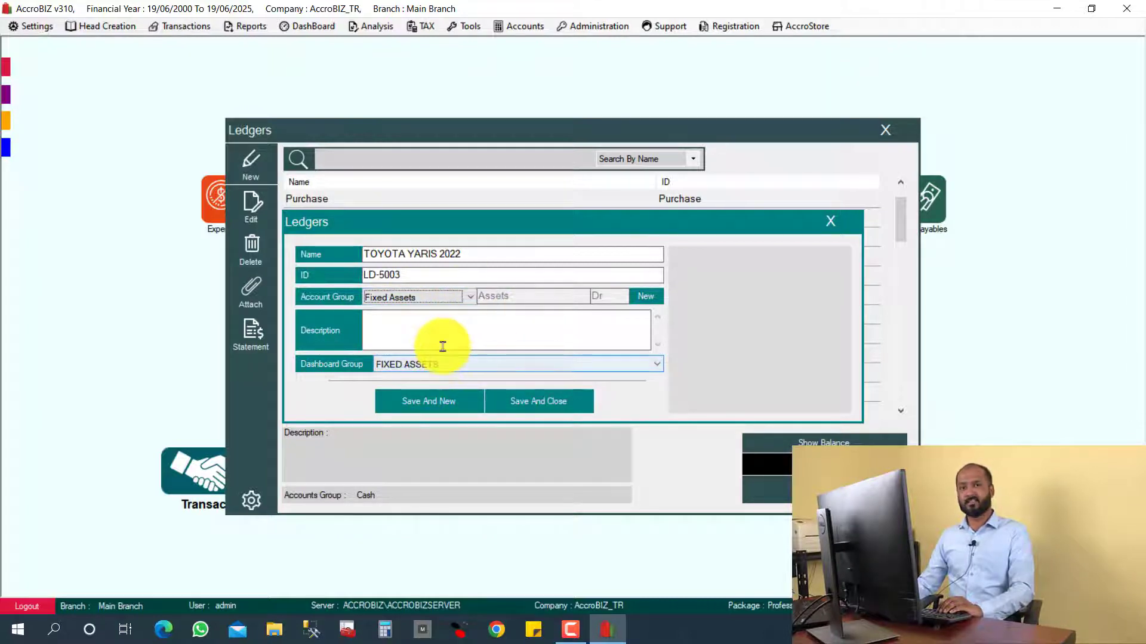
click(388, 297)
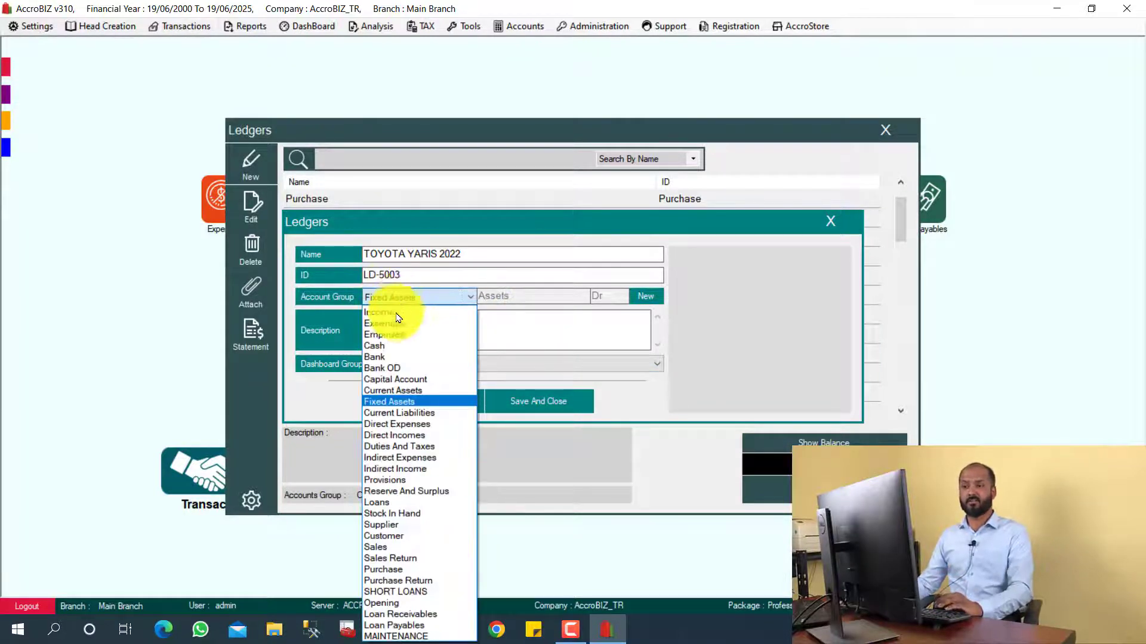
click(410, 402)
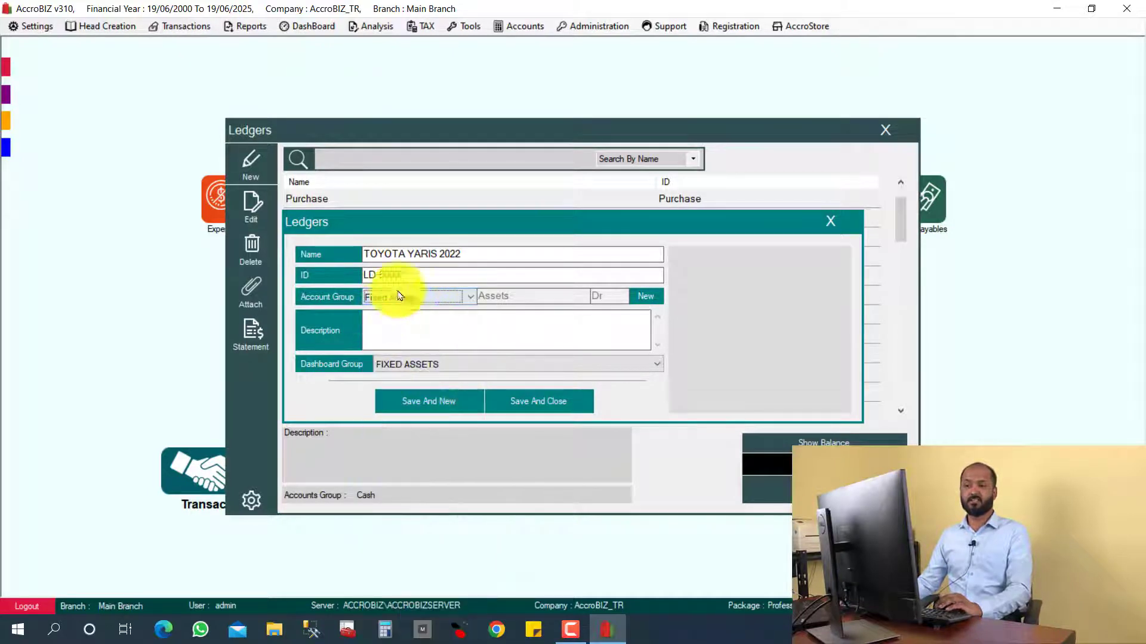
Create an account group named CARS-ASSETS under Assets and assign it to the TOYOTA YARIS 2022 ledger.
click(650, 300)
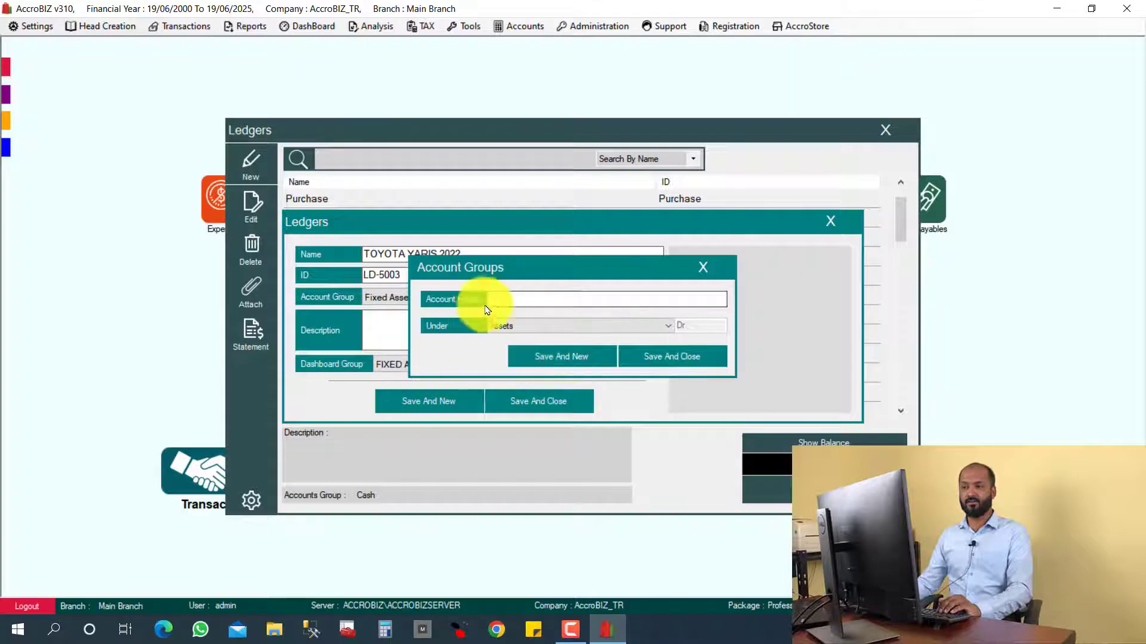
click(525, 303)
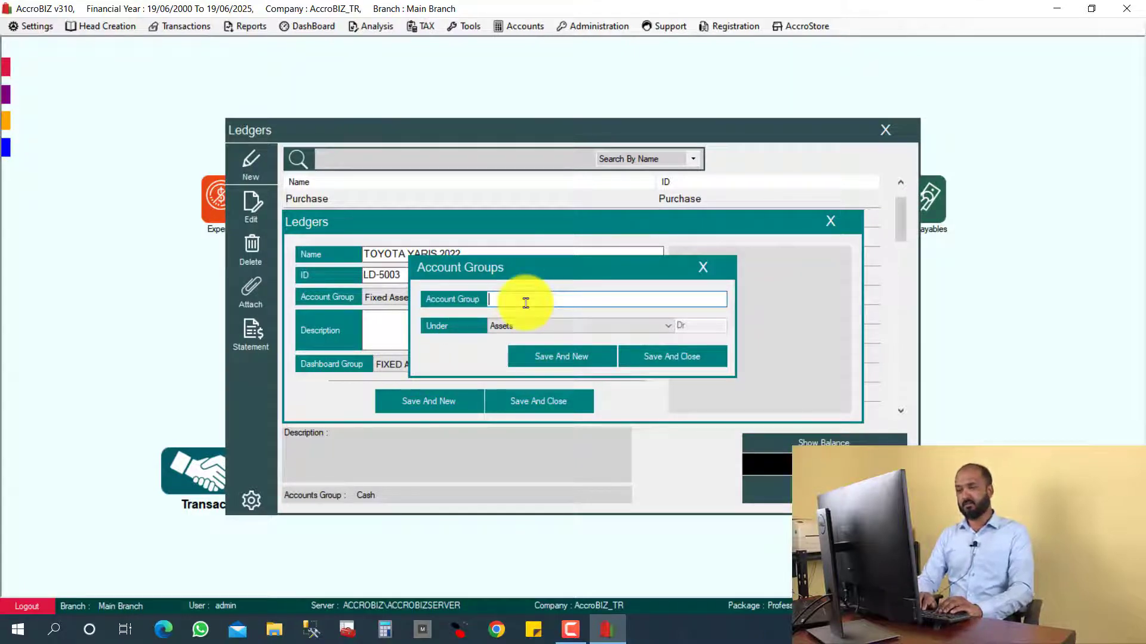
text(CAR)
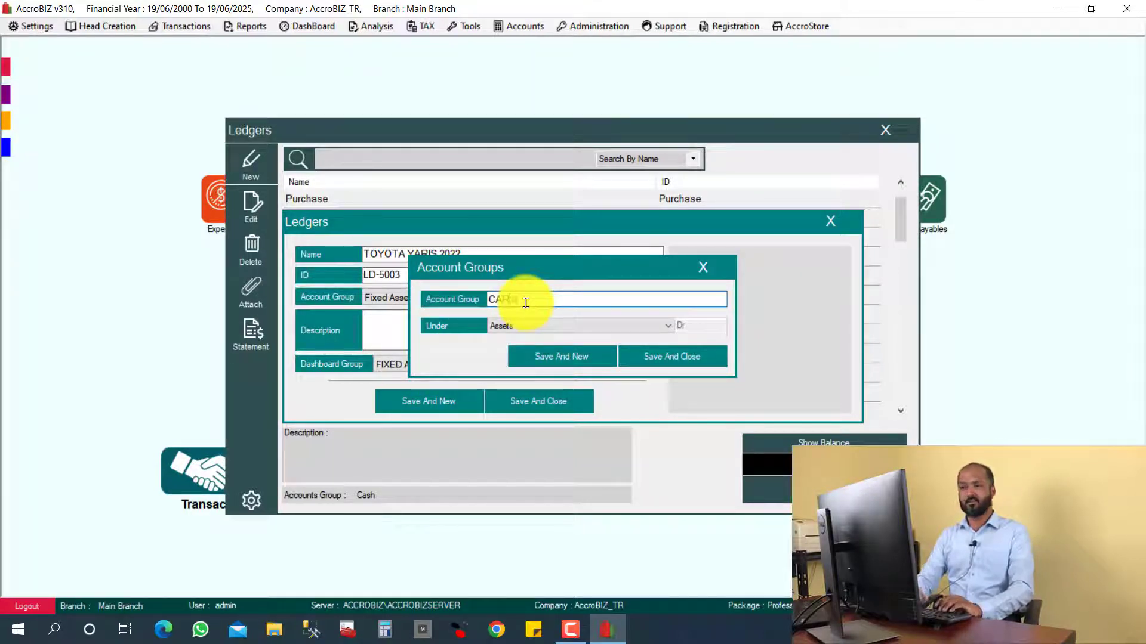
text(S-ASSETS)
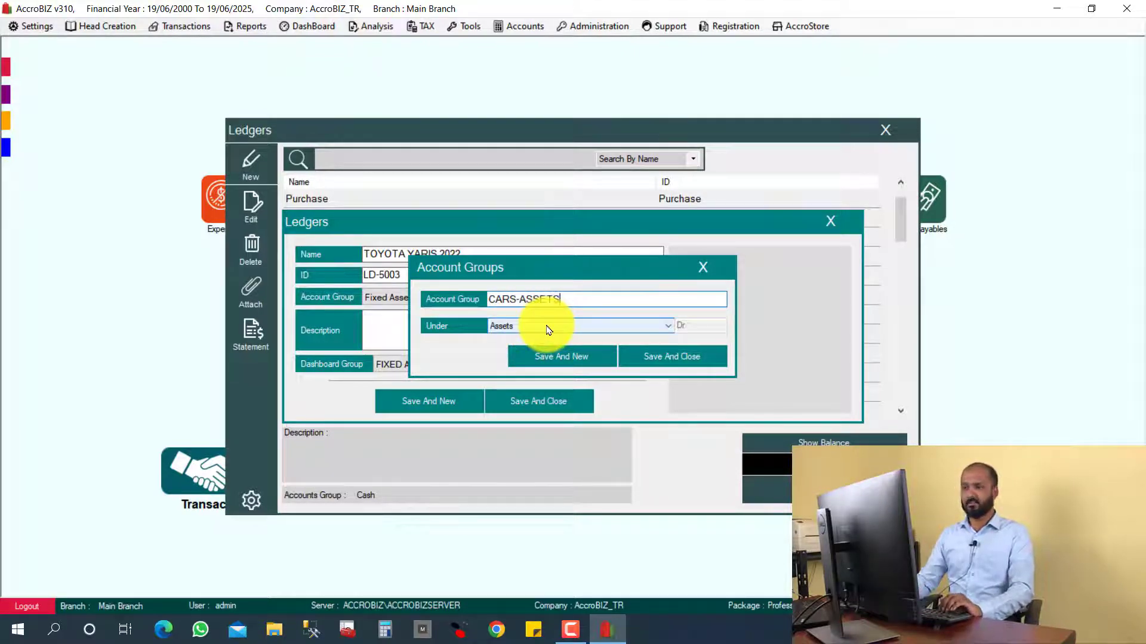
click(508, 327)
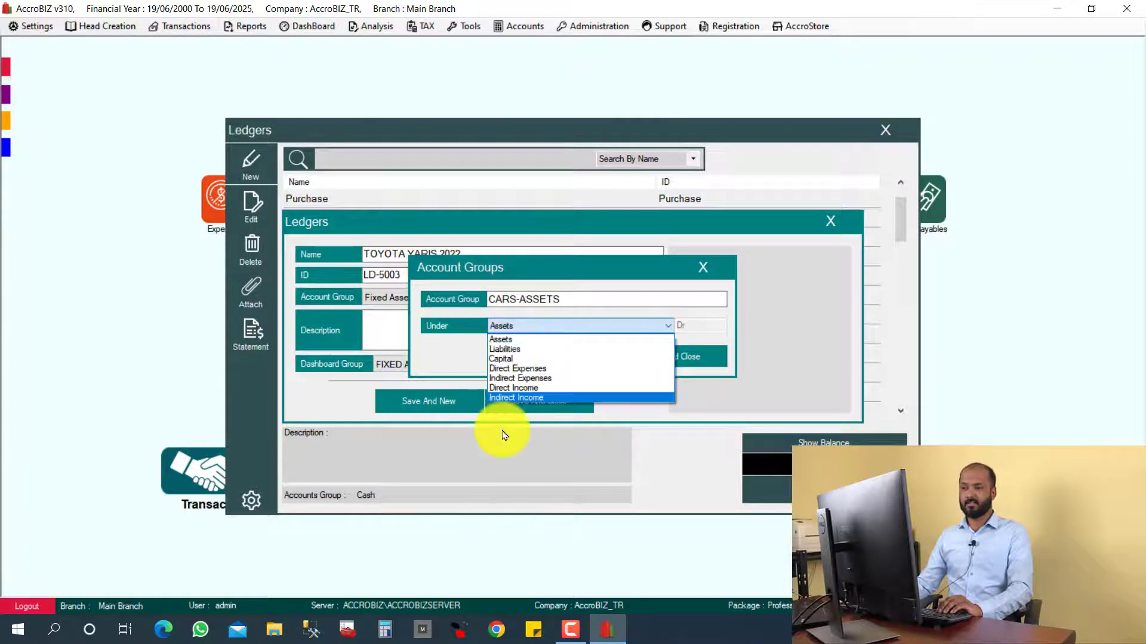
click(514, 339)
click(690, 358)
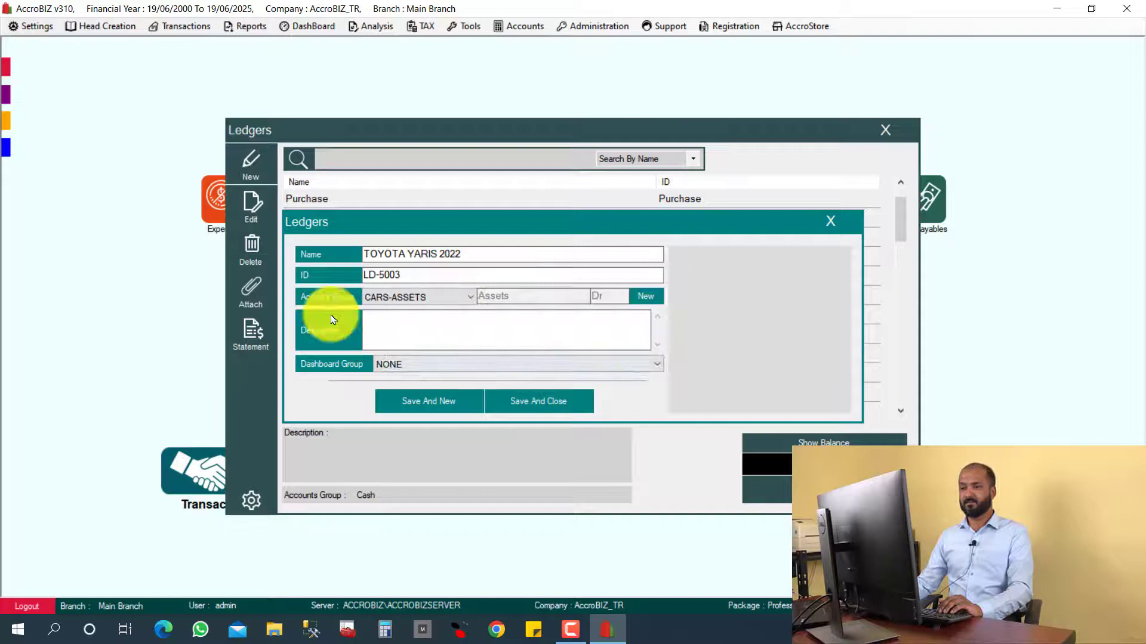
click(416, 298)
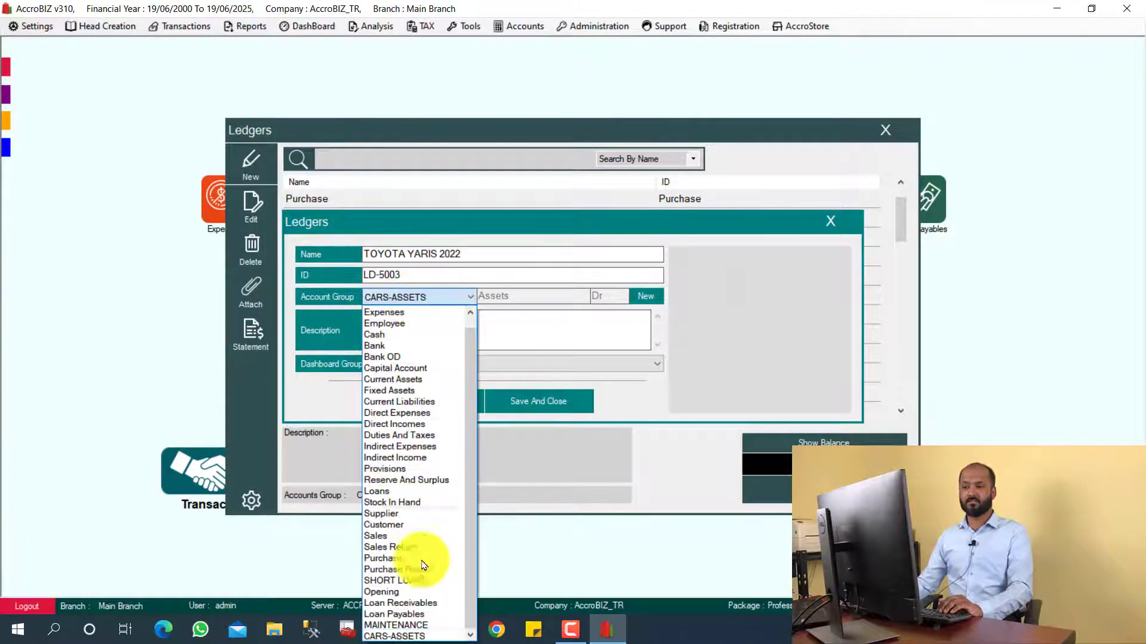
click(415, 635)
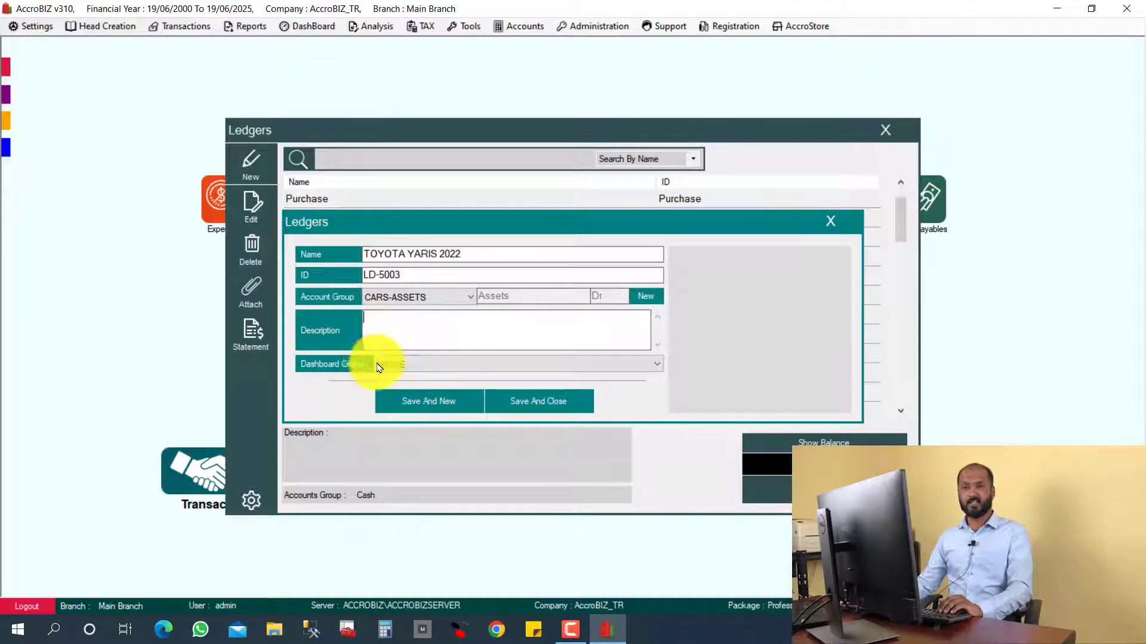
Set the ledger's dashboard group to FIXED ASSETS, save the ledger, and close the ledgers list.
click(411, 367)
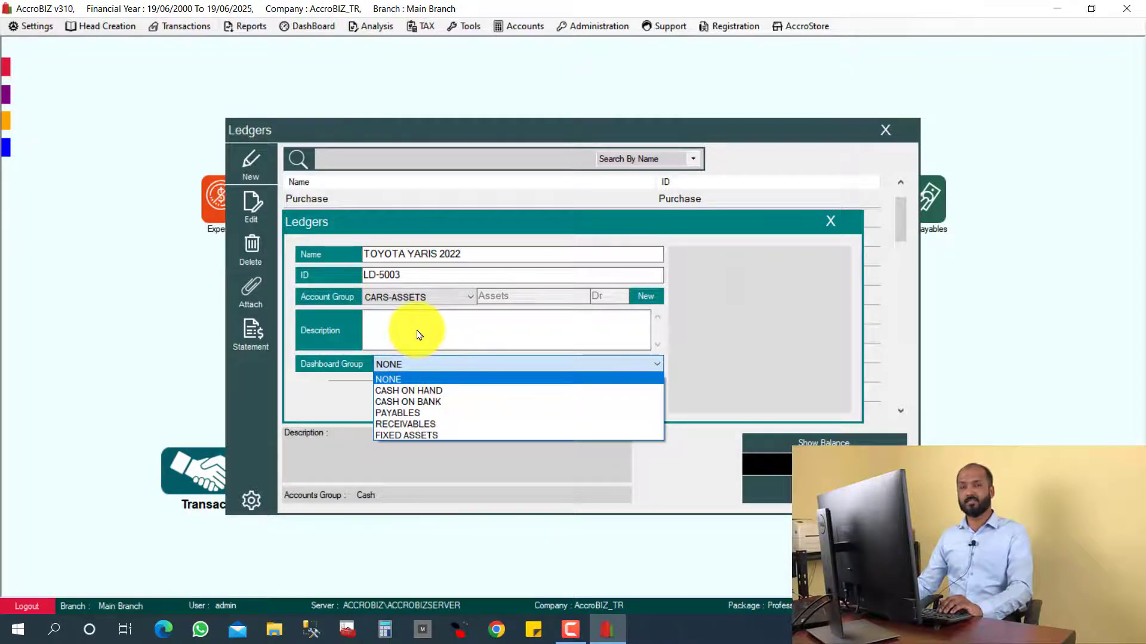
click(422, 435)
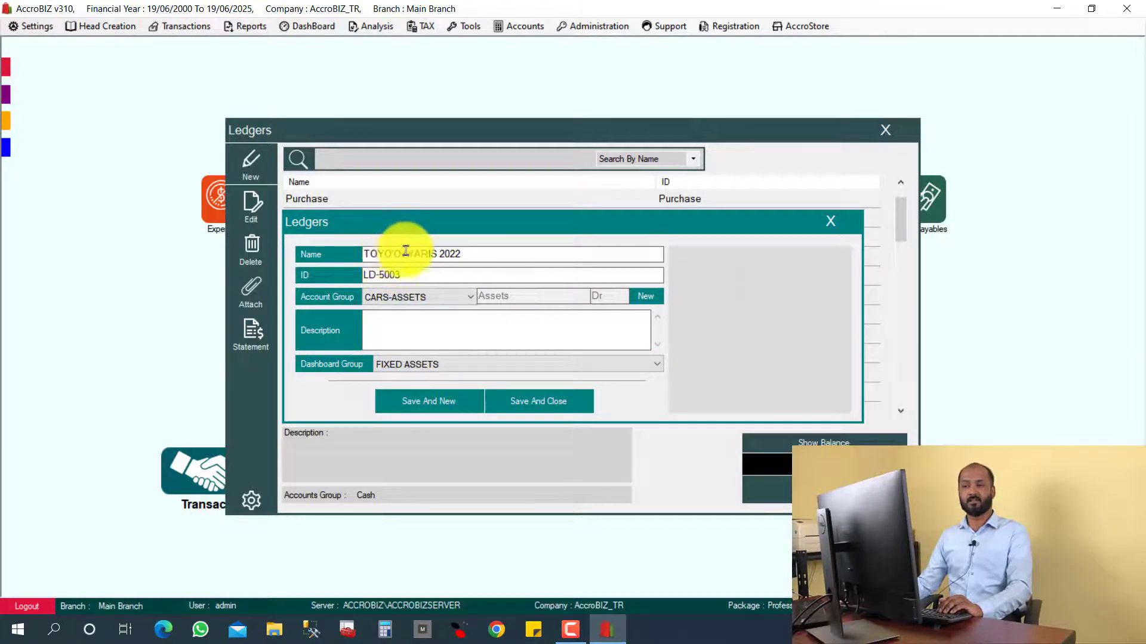
click(428, 365)
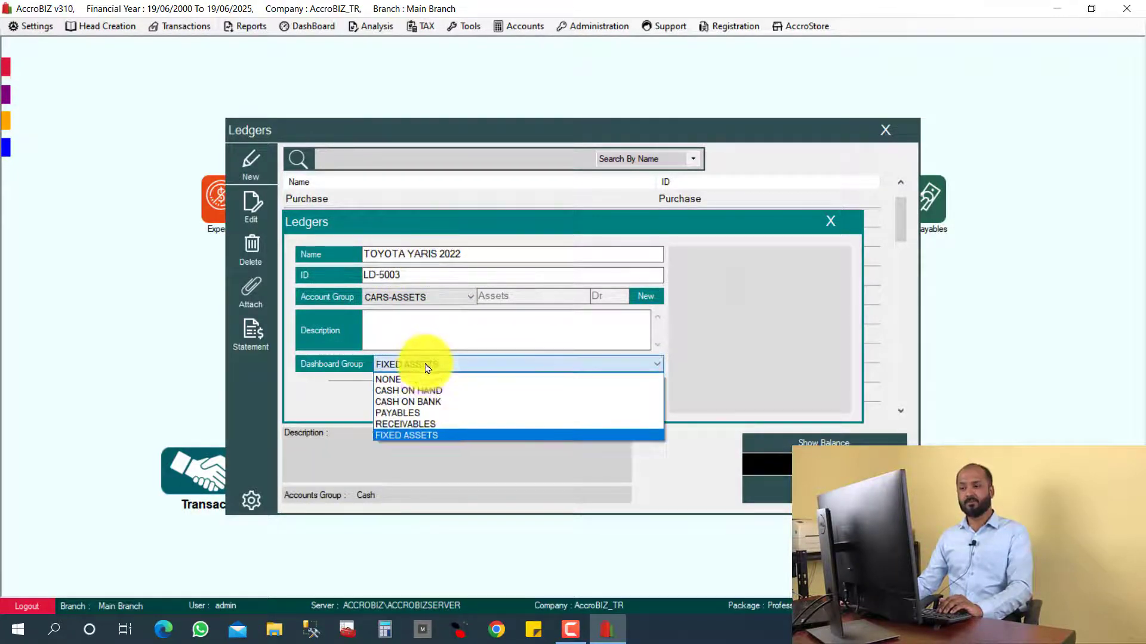
click(412, 380)
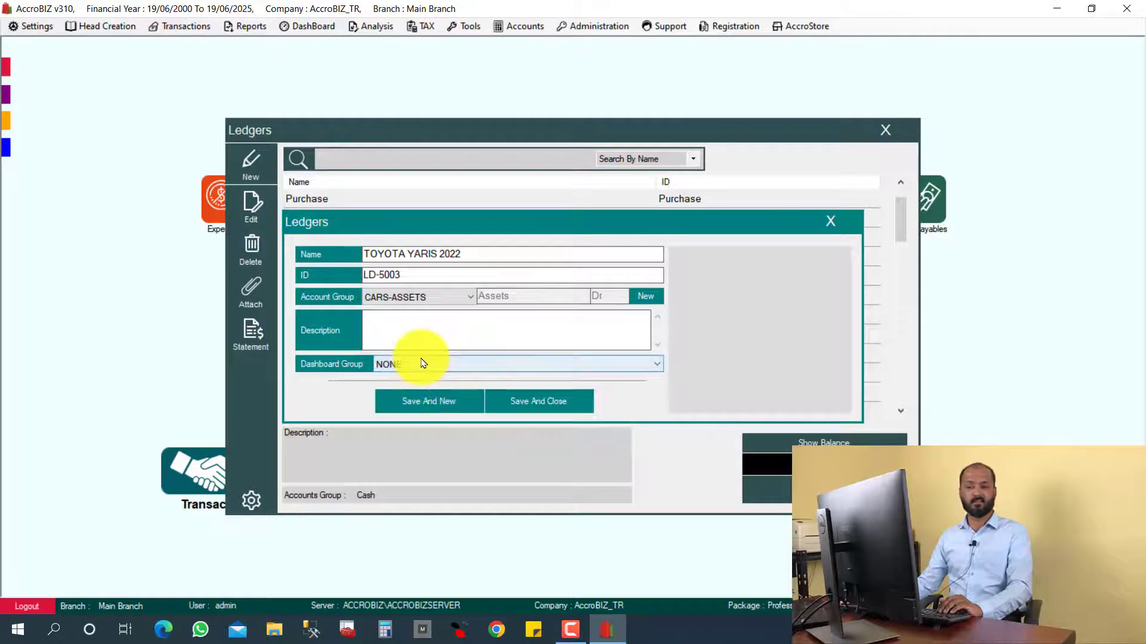
click(422, 363)
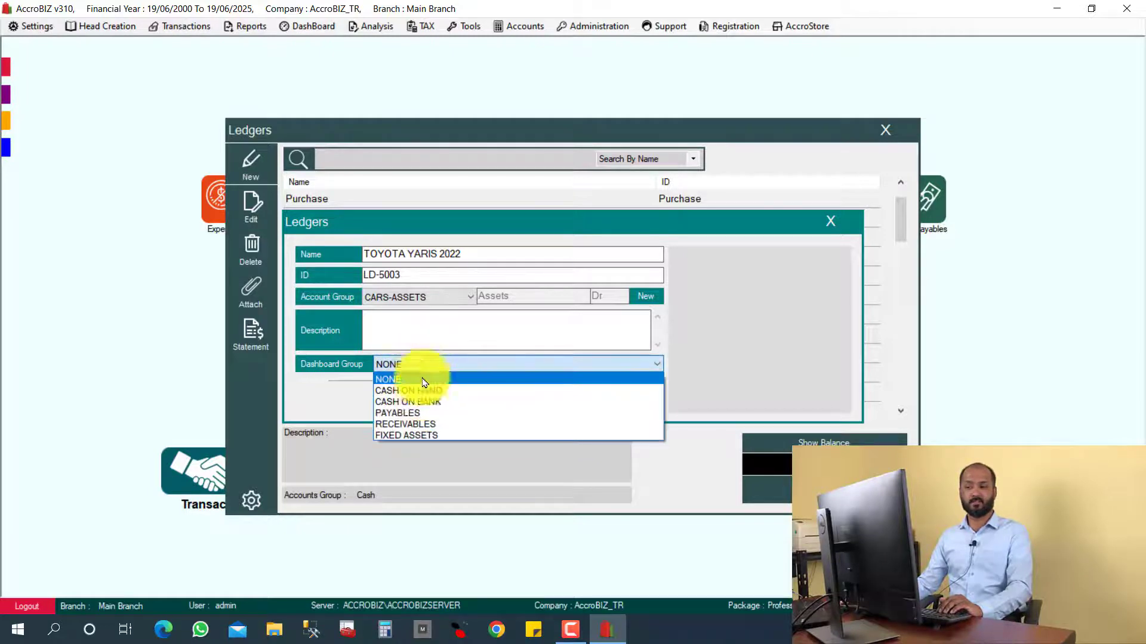
click(416, 435)
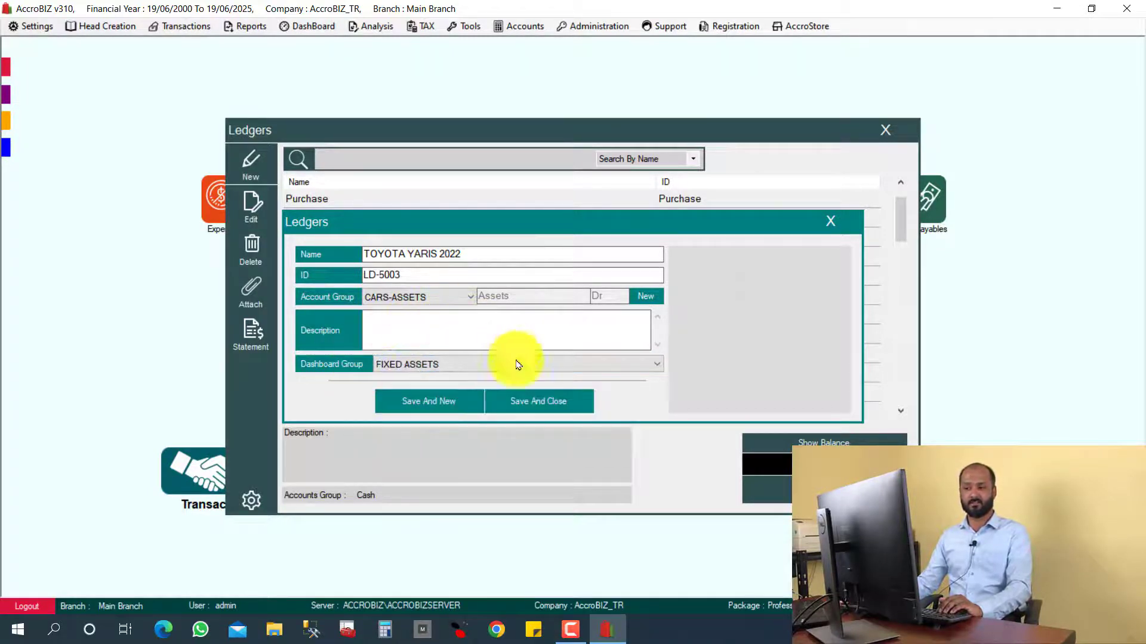
click(552, 401)
click(886, 129)
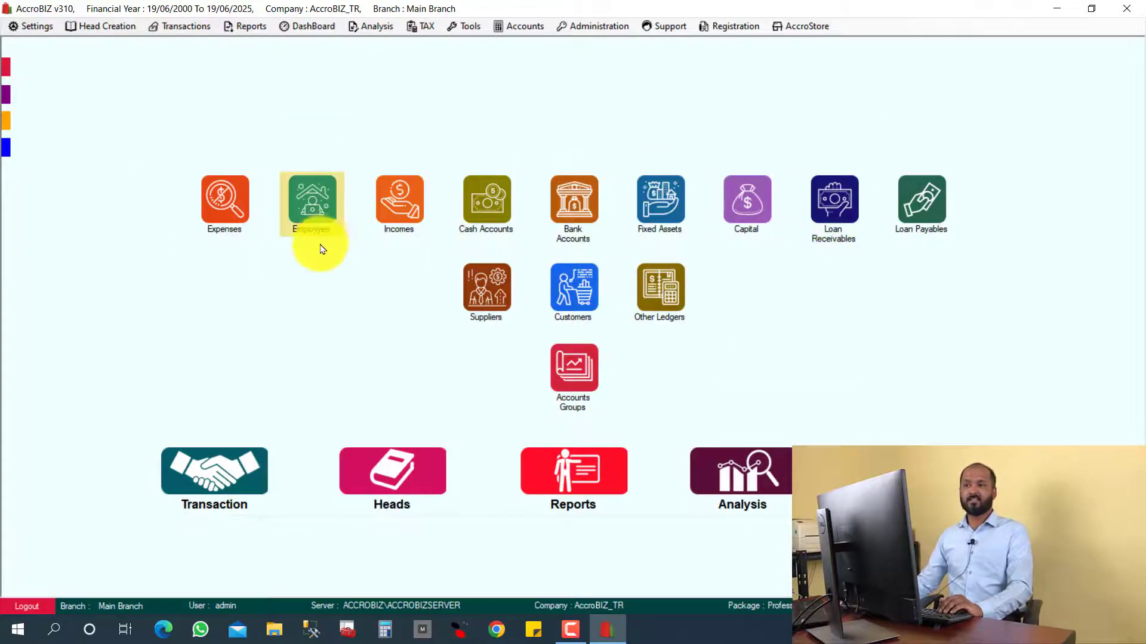
Open the TRANSPORTATION expense for editing, close it without changes, and look through the rest of the expenses list.
click(217, 192)
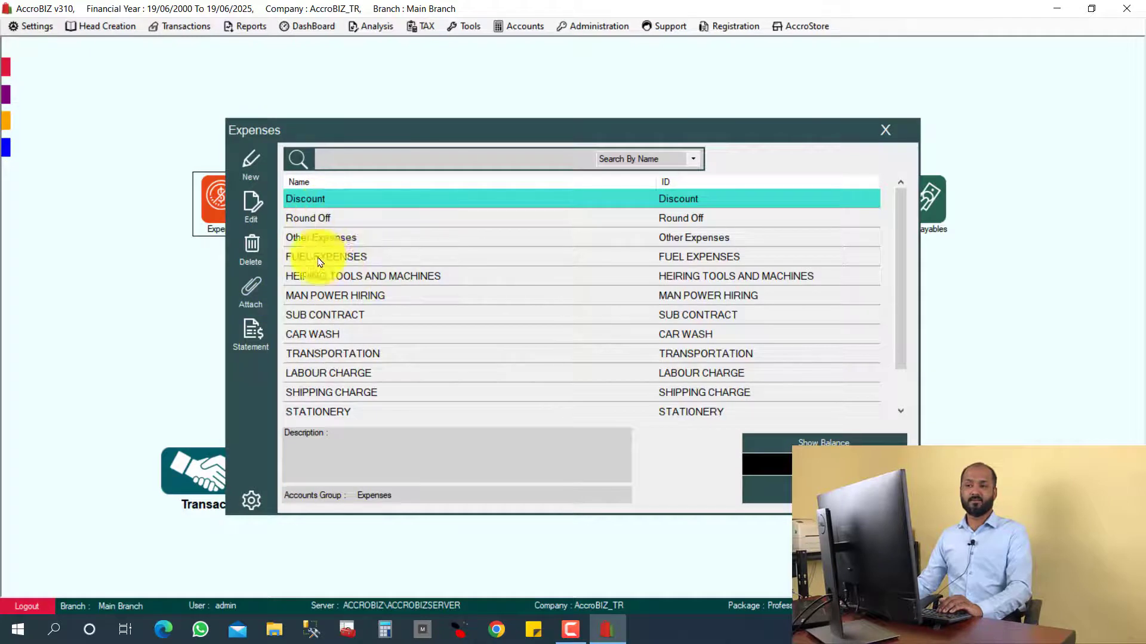
click(338, 358)
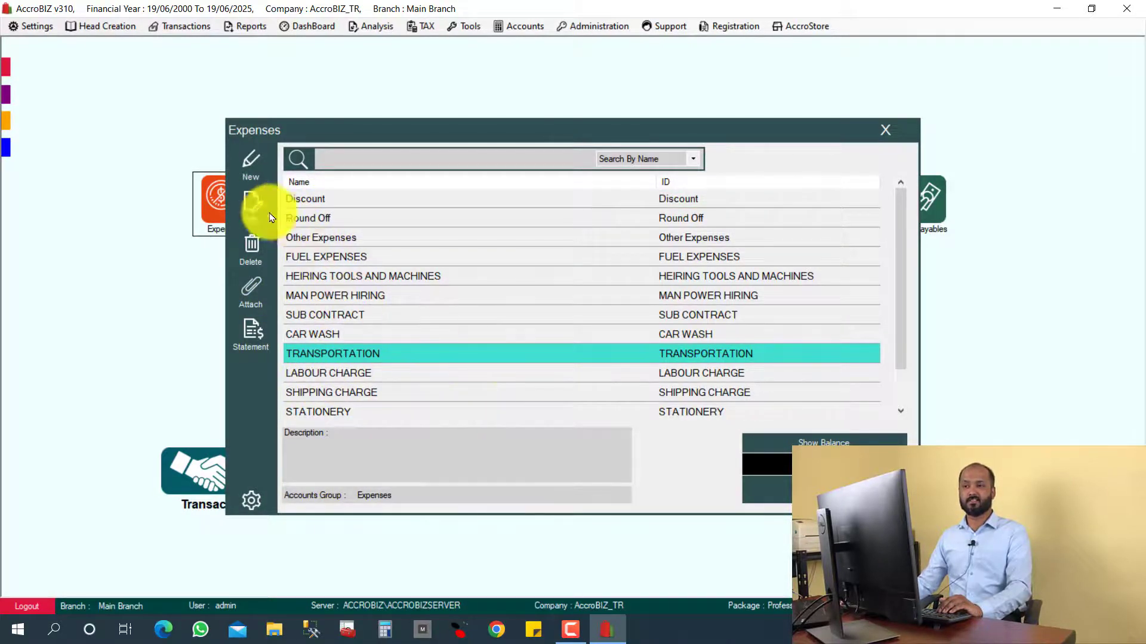
click(251, 204)
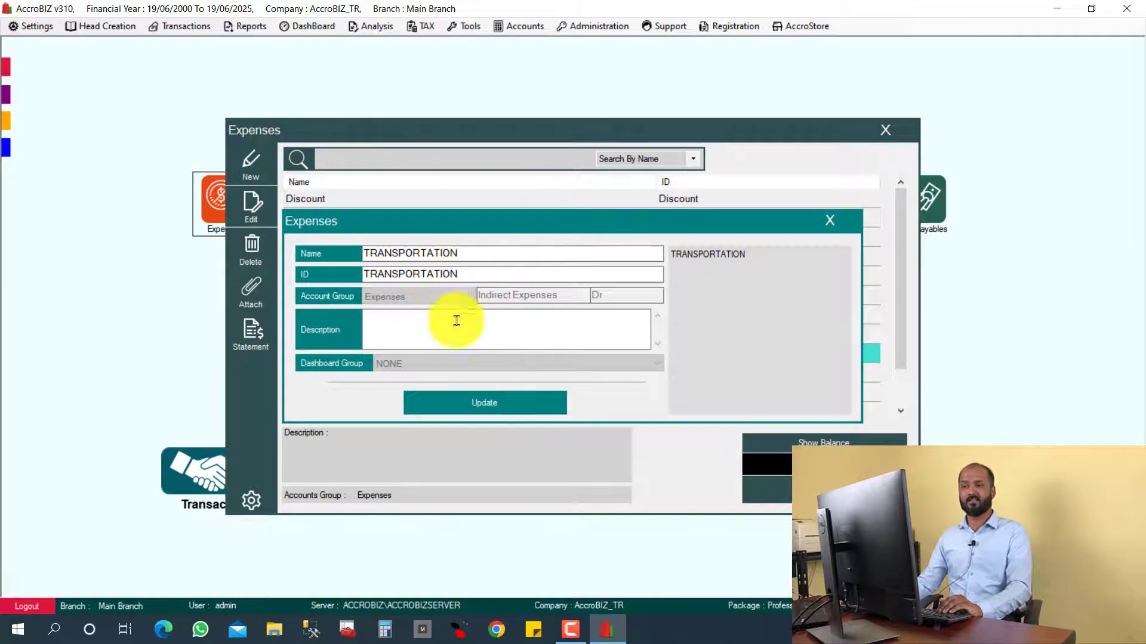
click(828, 221)
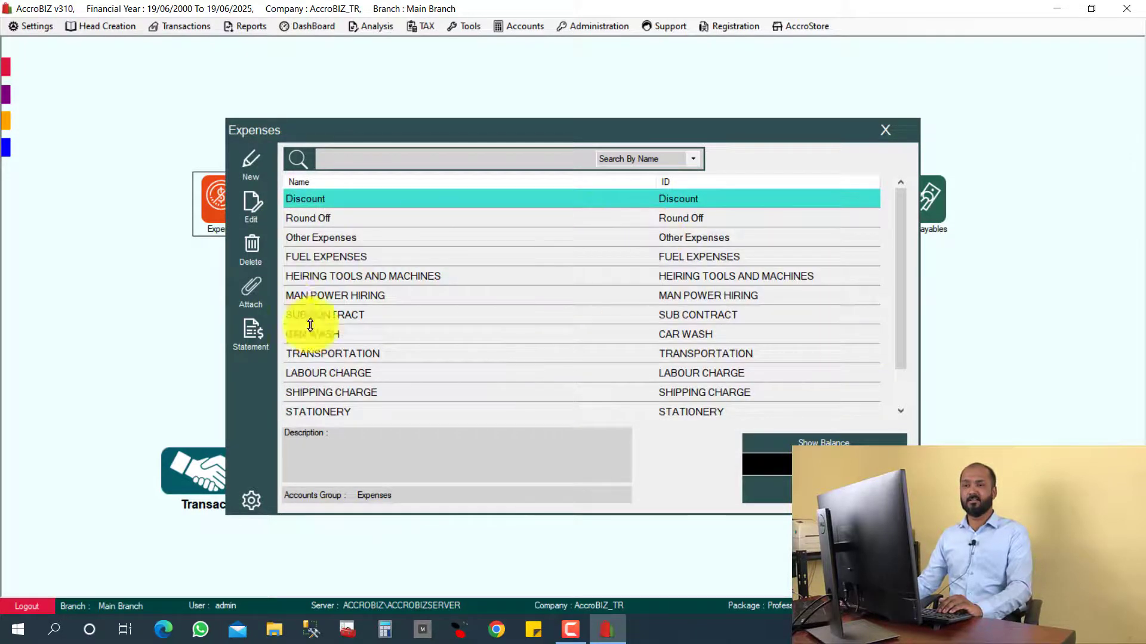
drag(895, 312, 883, 352)
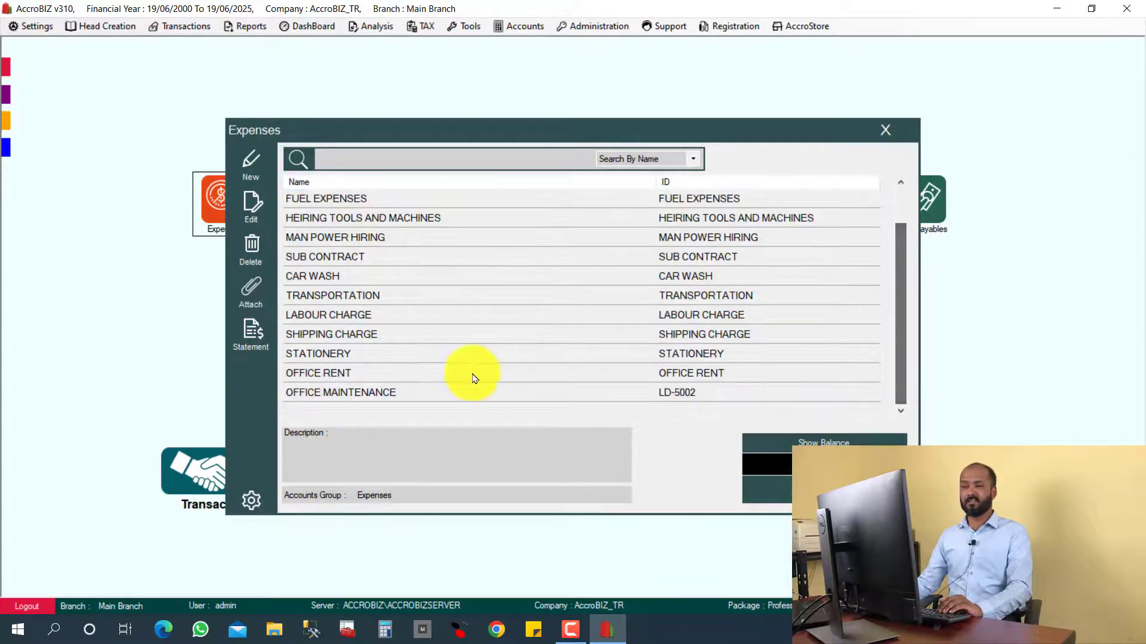
Delete the OFFICE MAINTENANCE expense from the expenses list and close the list.
click(323, 397)
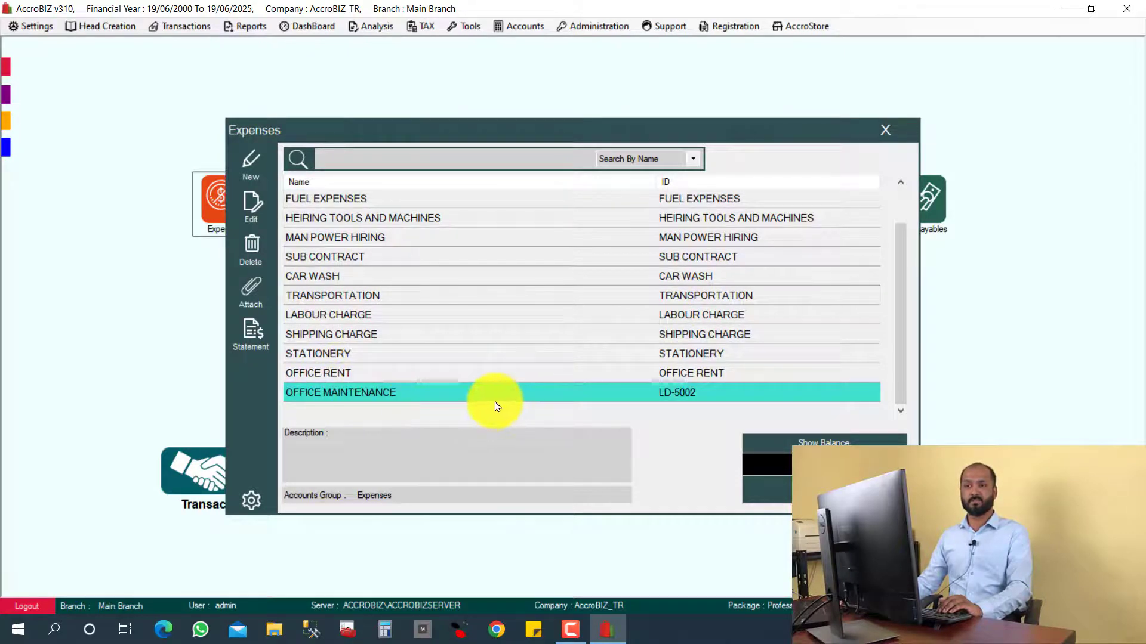
click(252, 245)
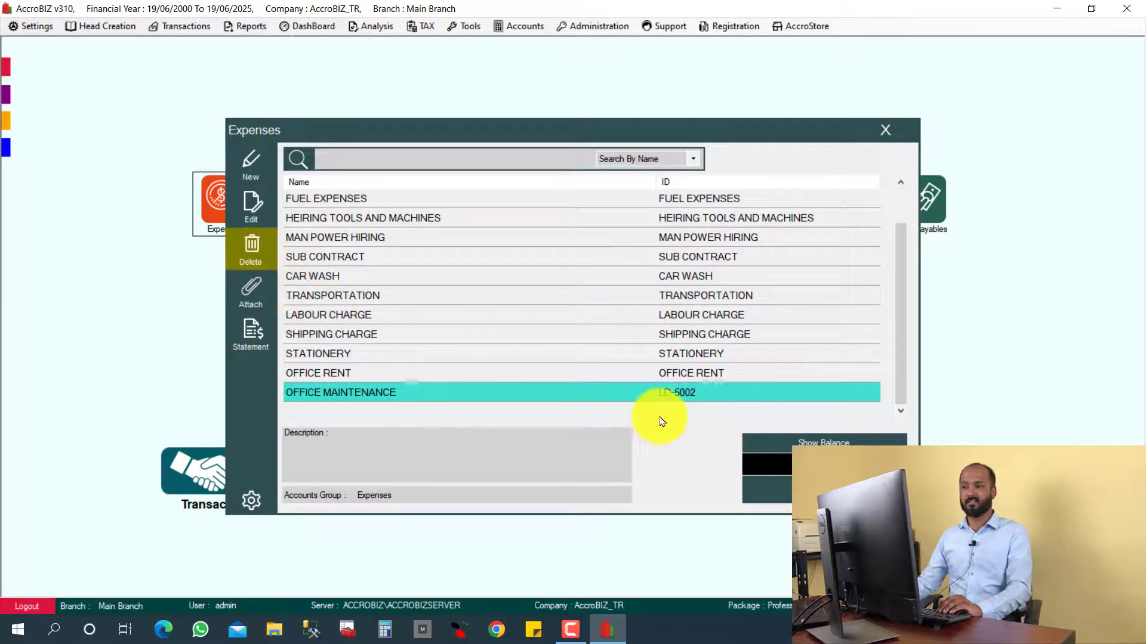
click(539, 368)
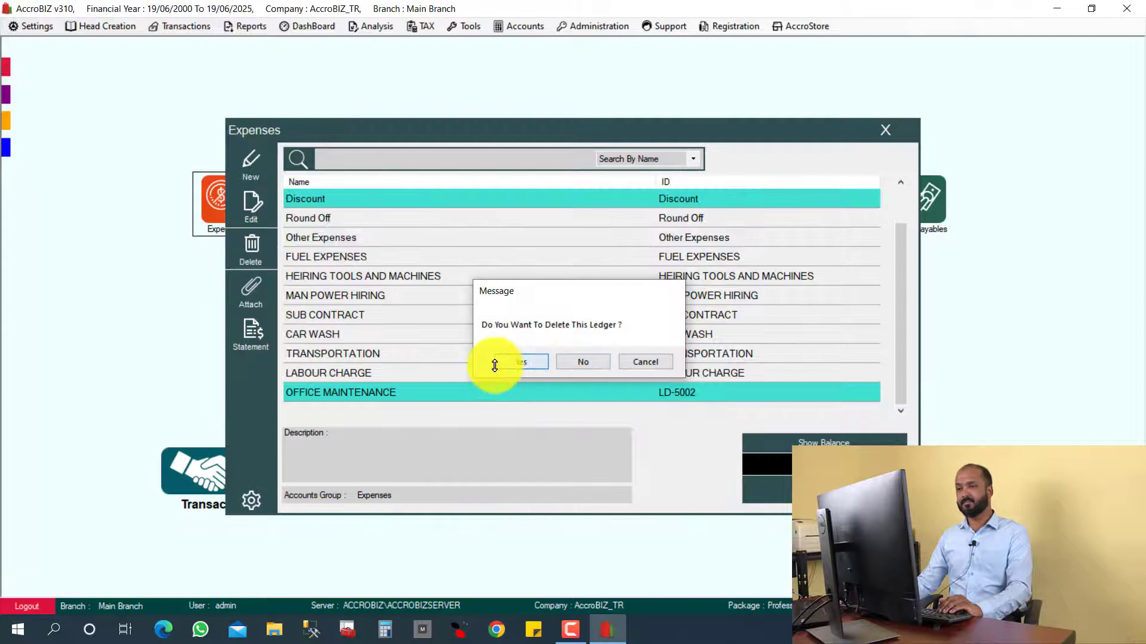
click(325, 334)
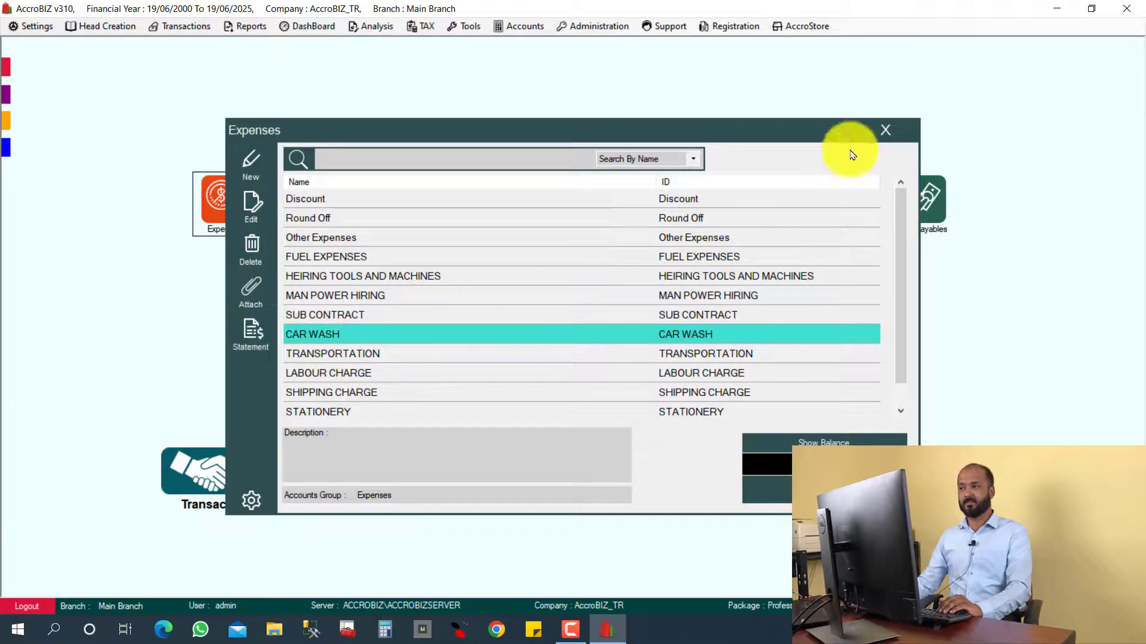
click(886, 131)
click(674, 398)
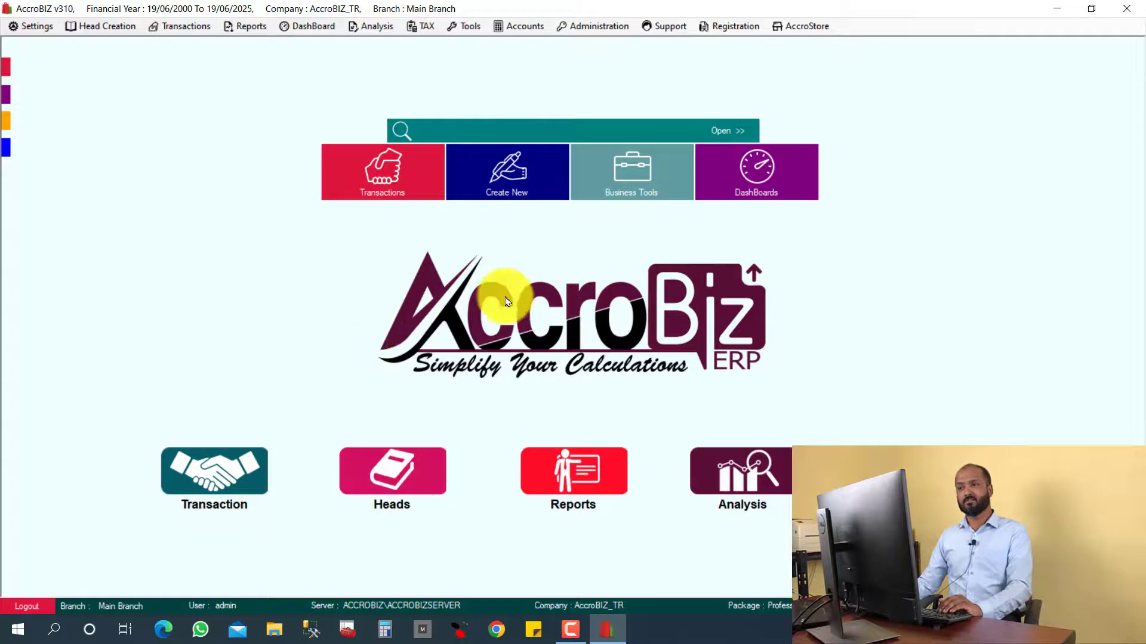
Open the blank creation forms for a new customer and a new expense, closing each without saving.
click(508, 191)
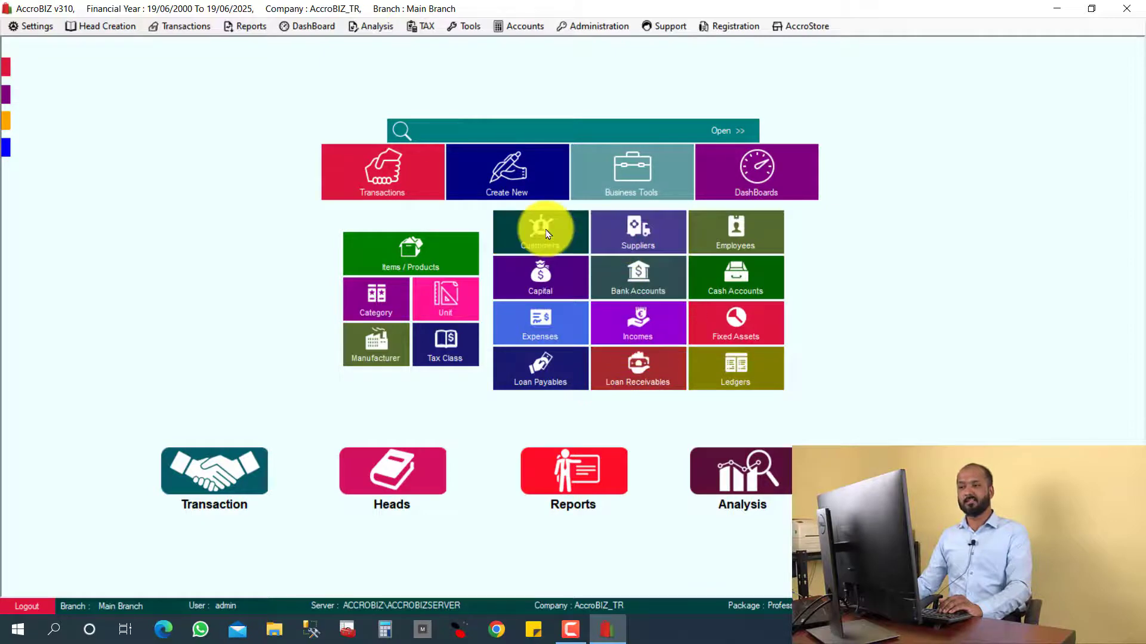
click(507, 245)
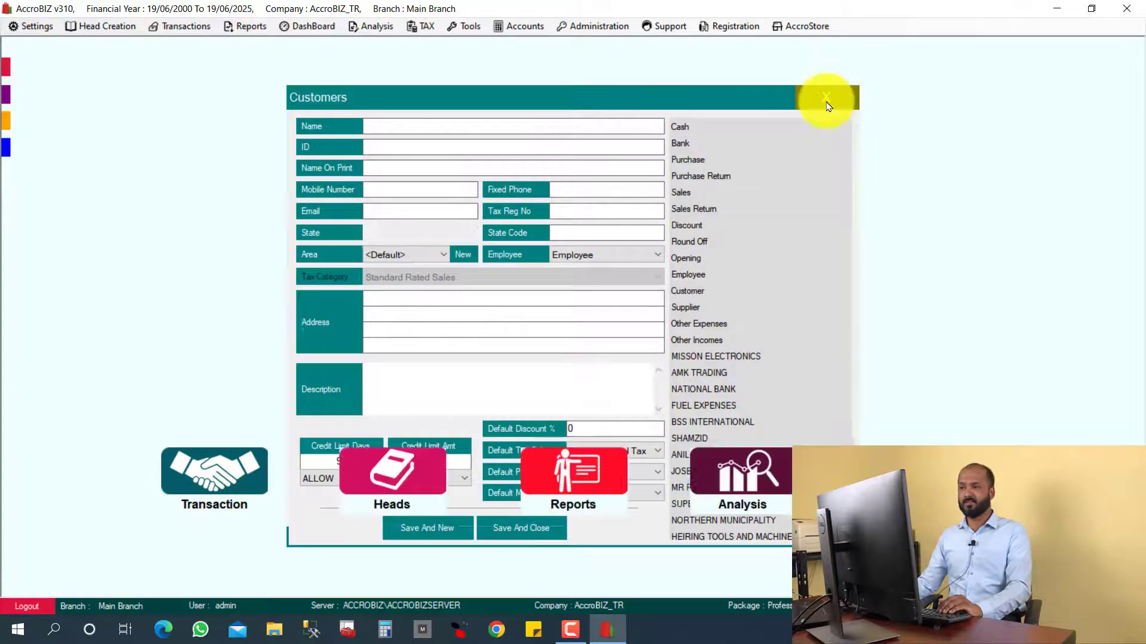
click(825, 99)
mouse_move(511, 167)
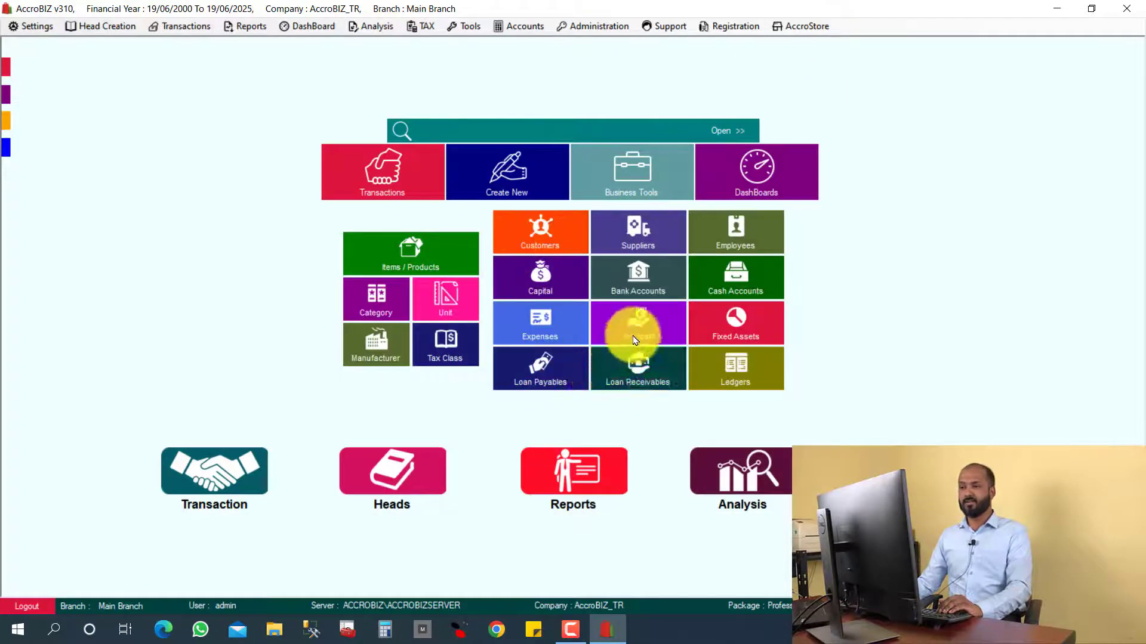
click(553, 338)
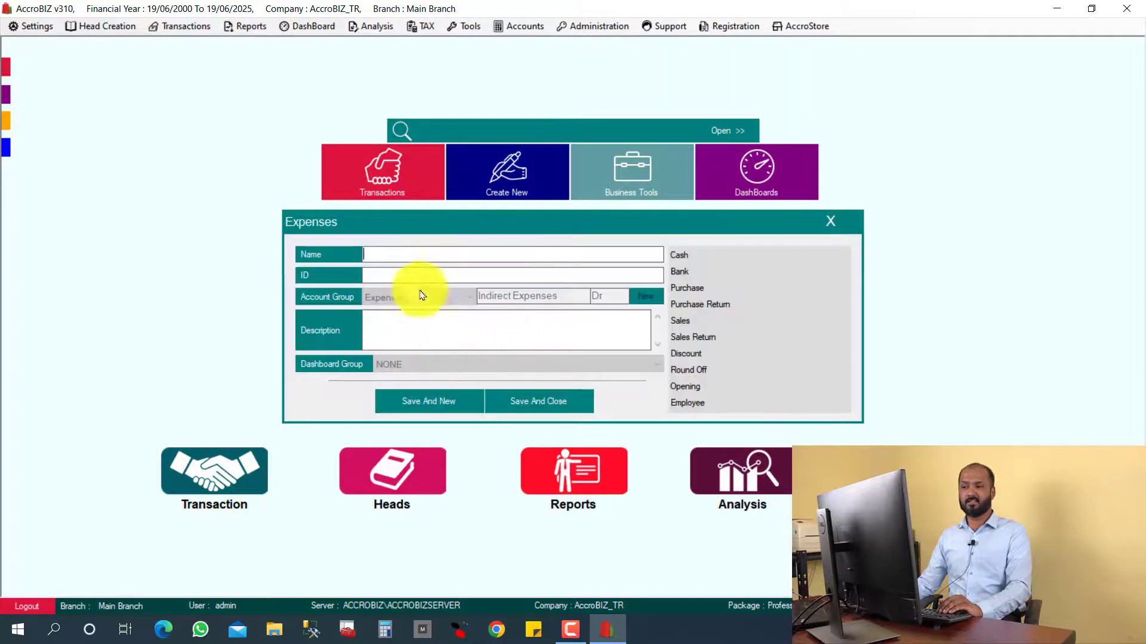
click(823, 234)
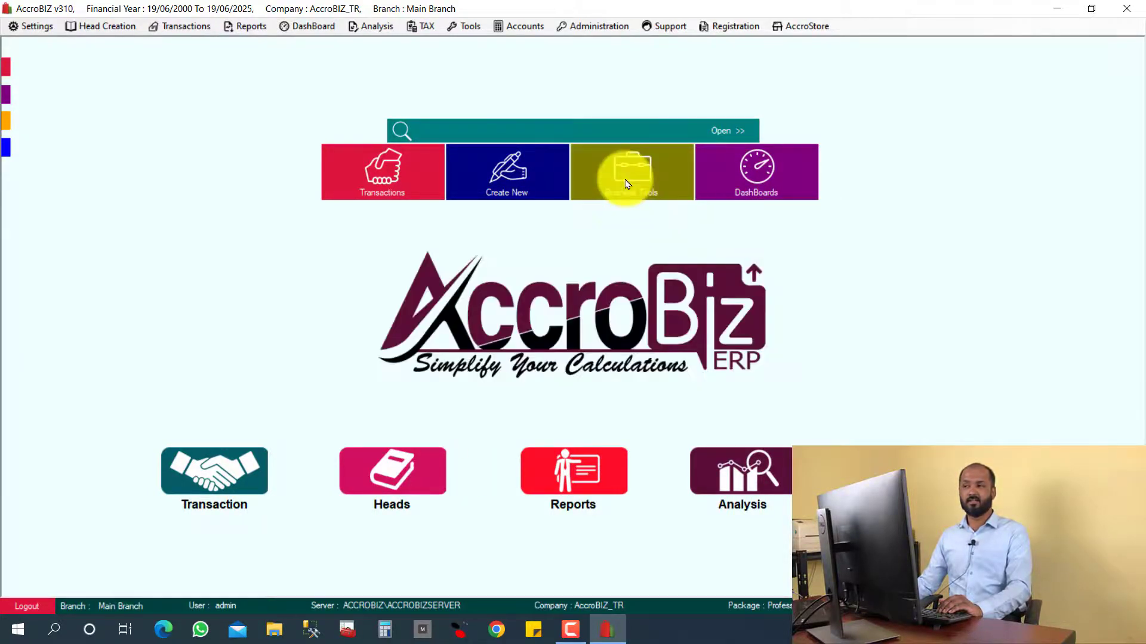
Open a payment voucher, try a ledger search by name, and clear the search text.
mouse_move(511, 168)
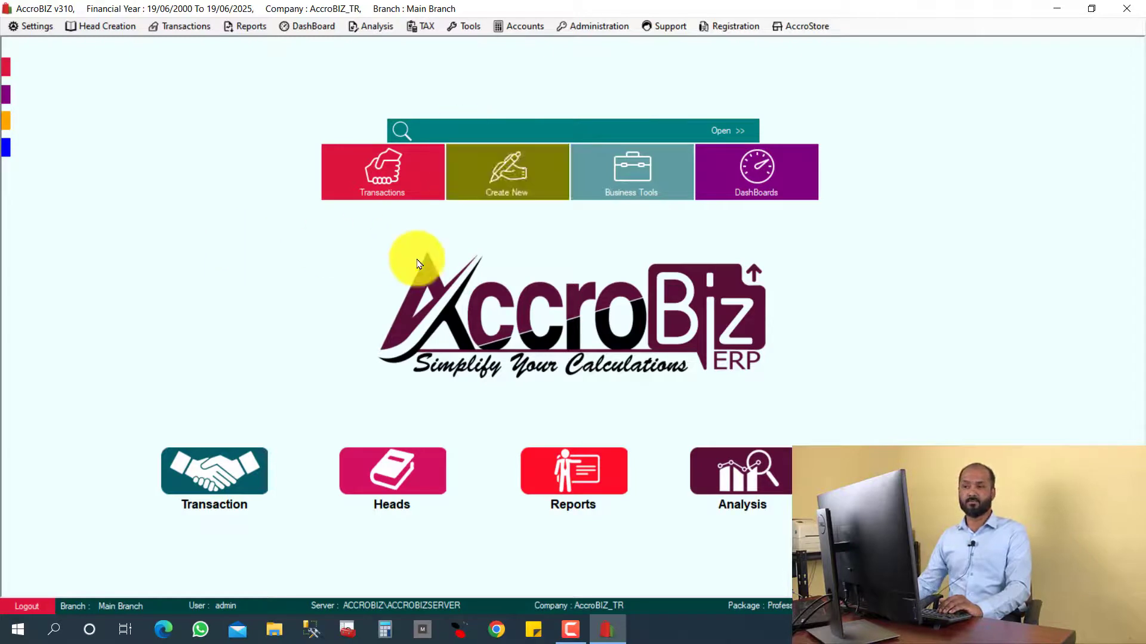
mouse_move(355, 192)
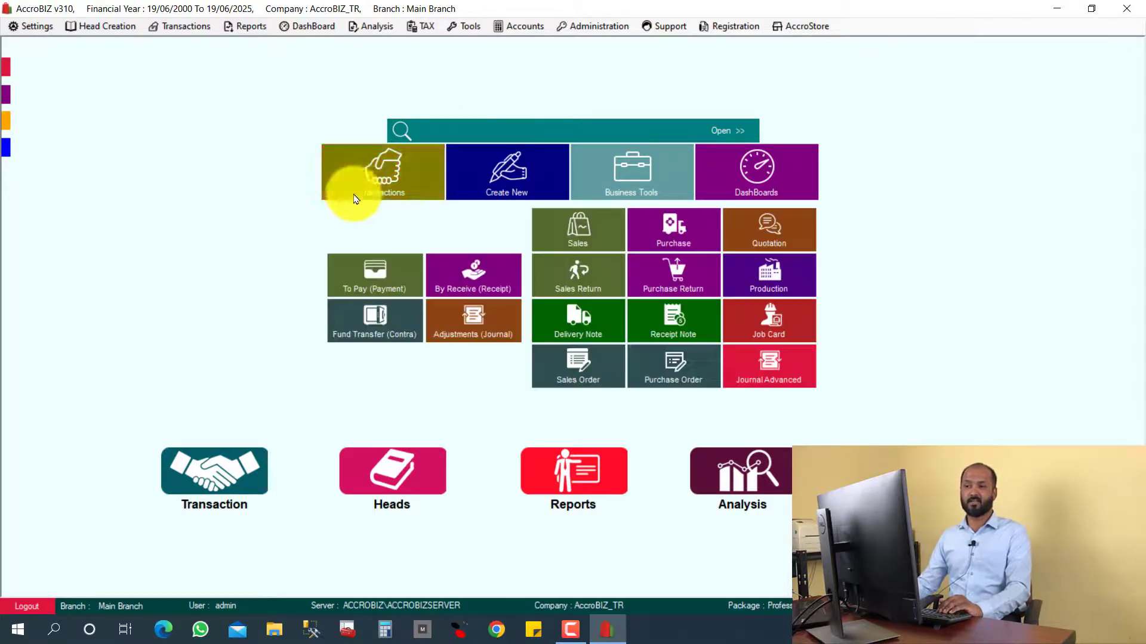
click(340, 289)
click(373, 125)
text(S)
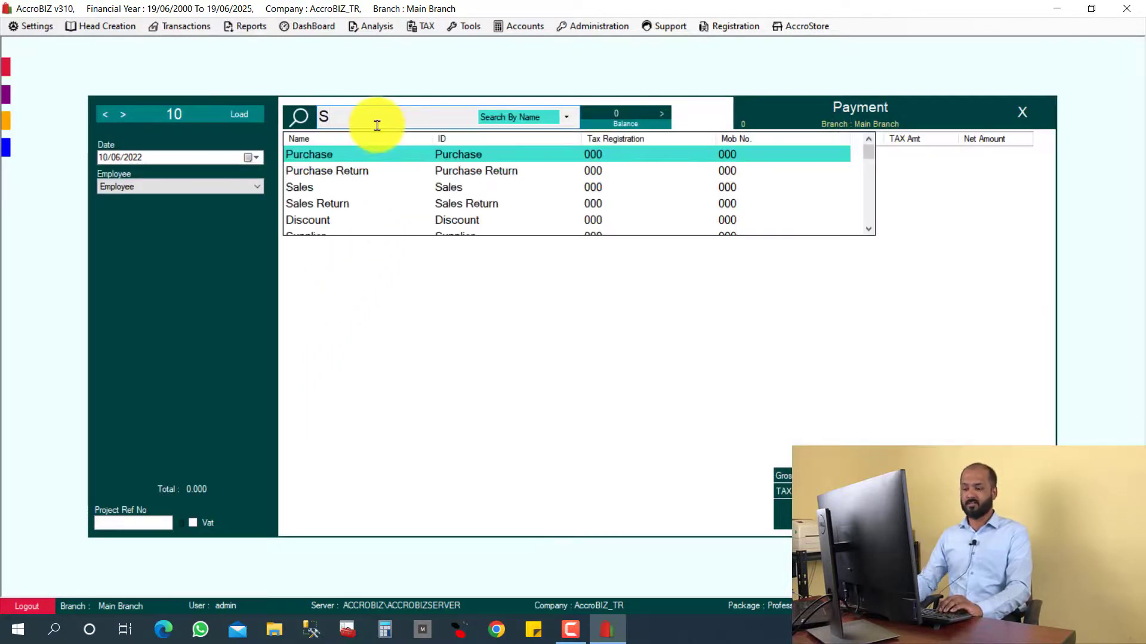
text(D)
key(BackSpace)
key(BackSpace)
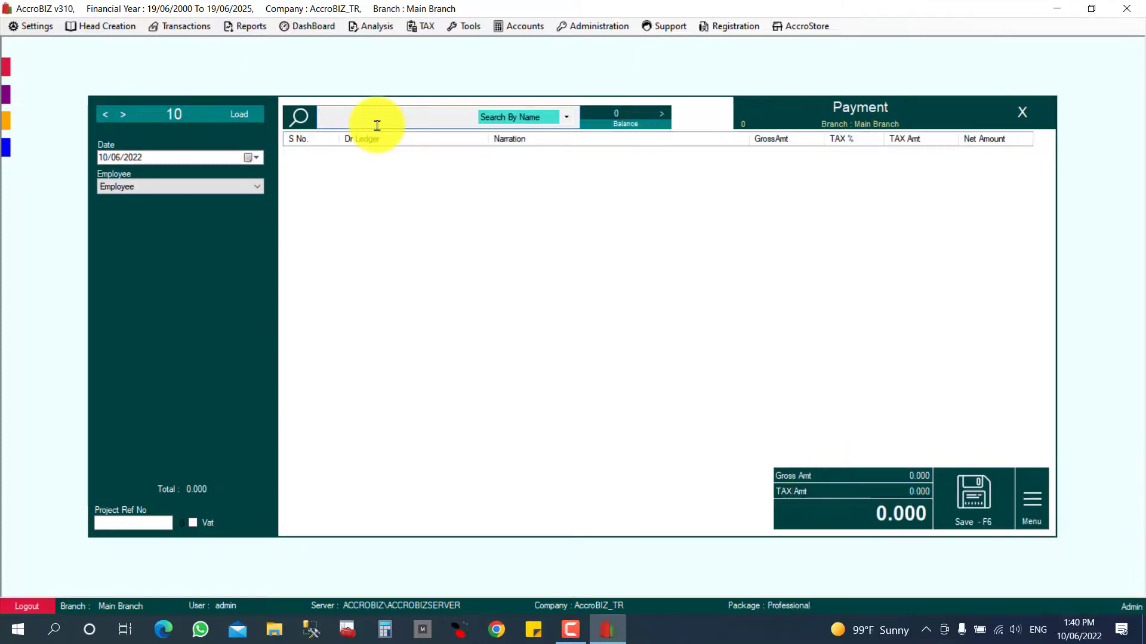
Open the new ledger head form from within the payment voucher, view its account group options, and close both without saving.
click(1031, 507)
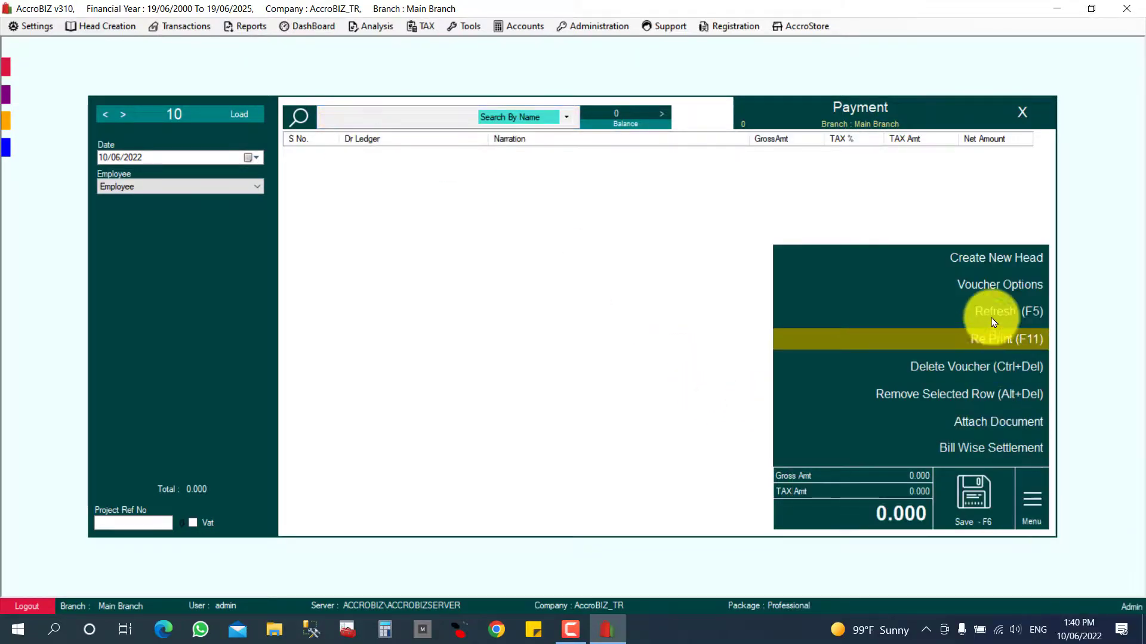
click(986, 256)
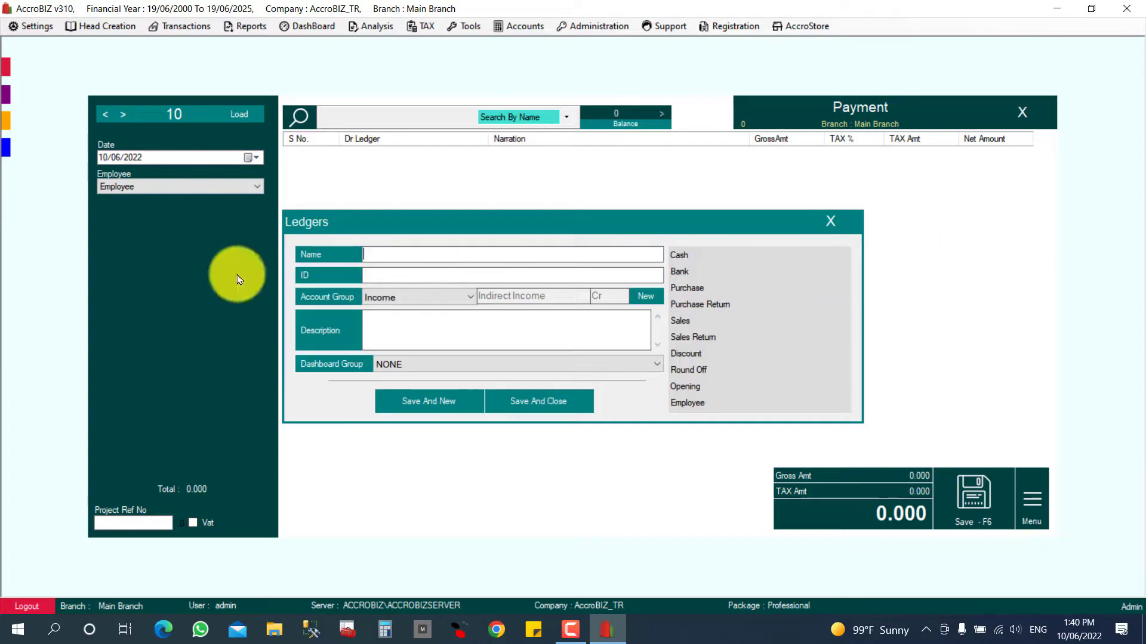
click(388, 274)
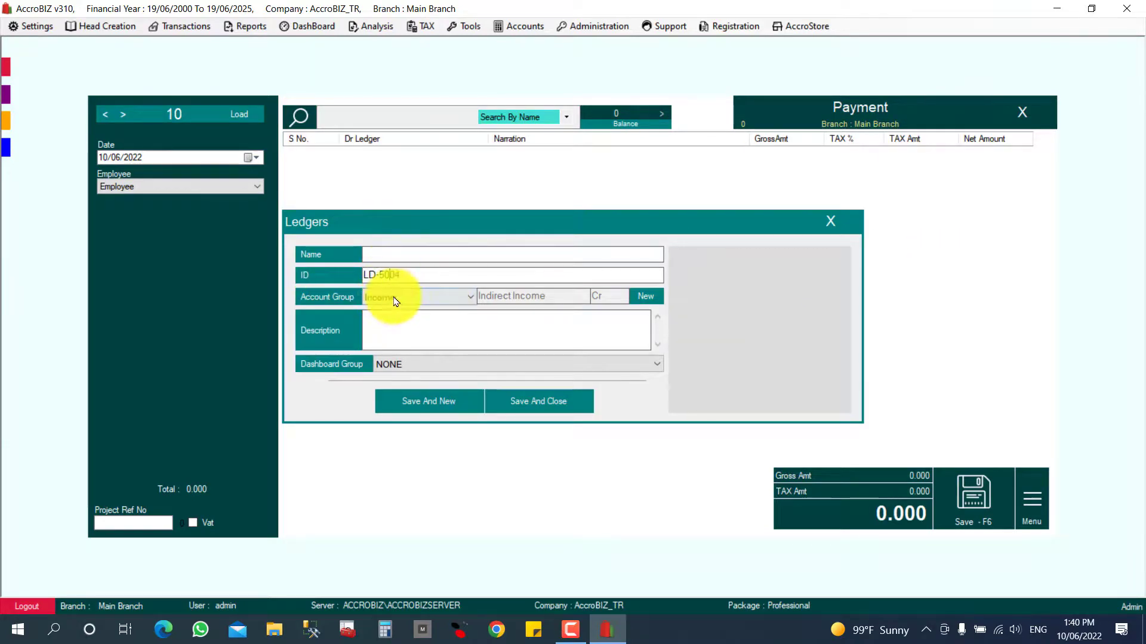
click(399, 304)
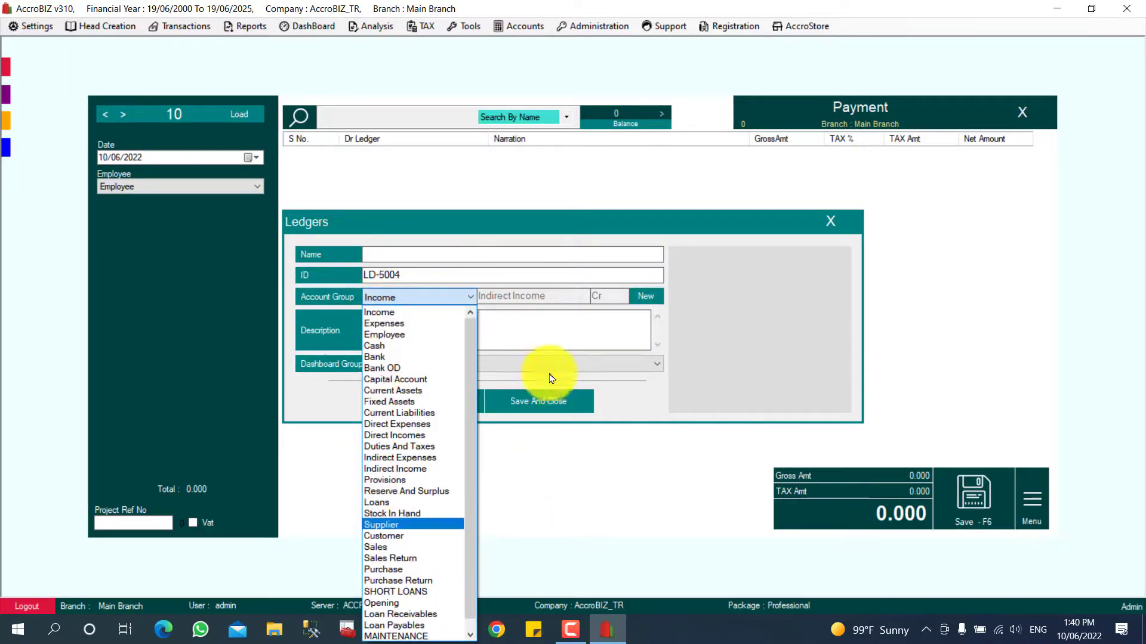
click(550, 347)
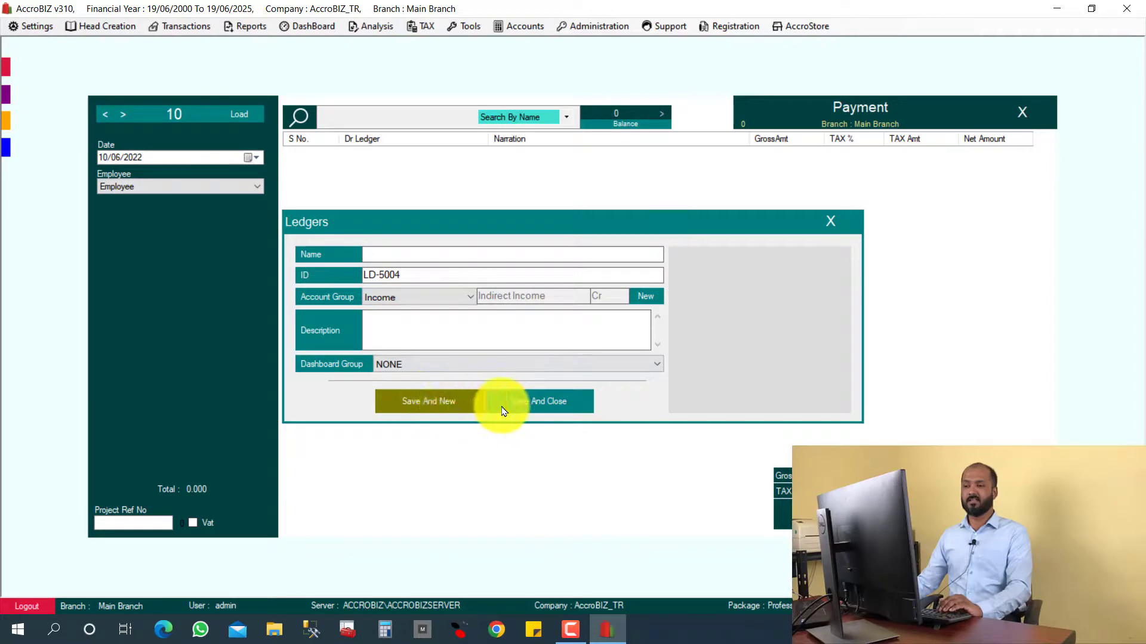
click(828, 223)
click(529, 364)
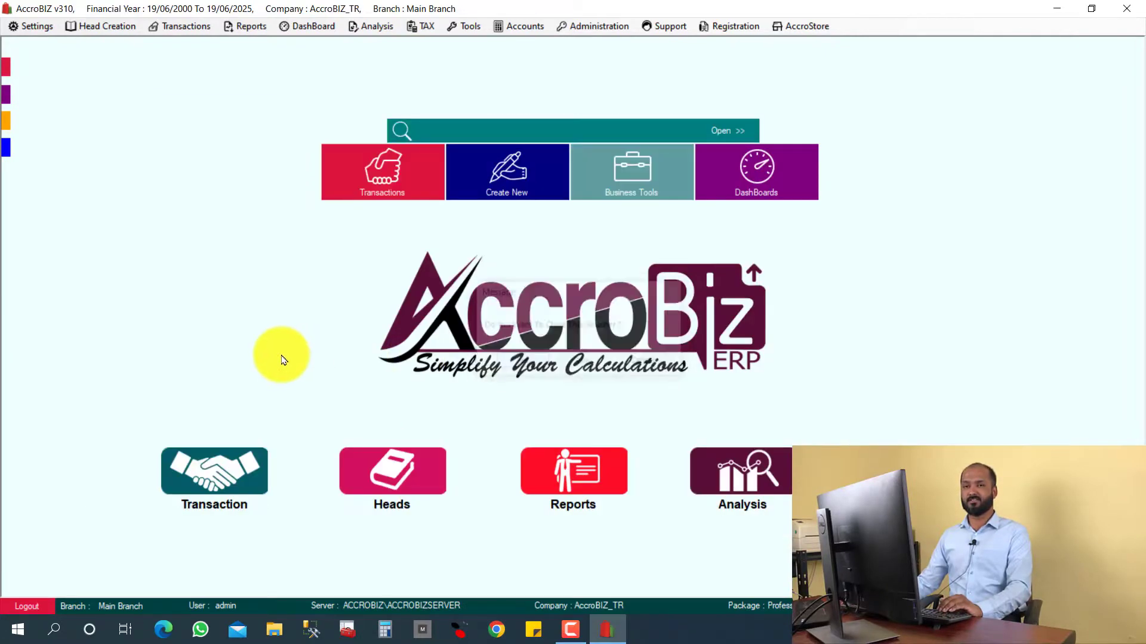